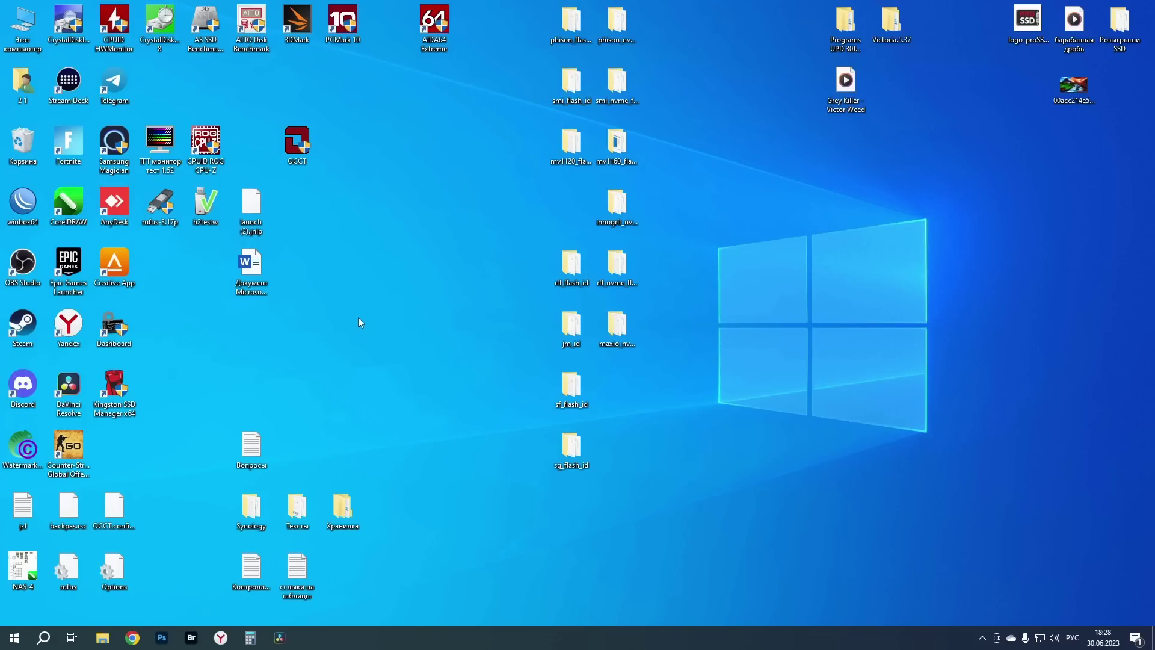
Open Windows Disk Management and initialize Disk 0 with the GPT partition style.
{"action": "right_click", "coordinate": [18, 636]}
{"action": "left_click", "coordinate": [90, 412]}
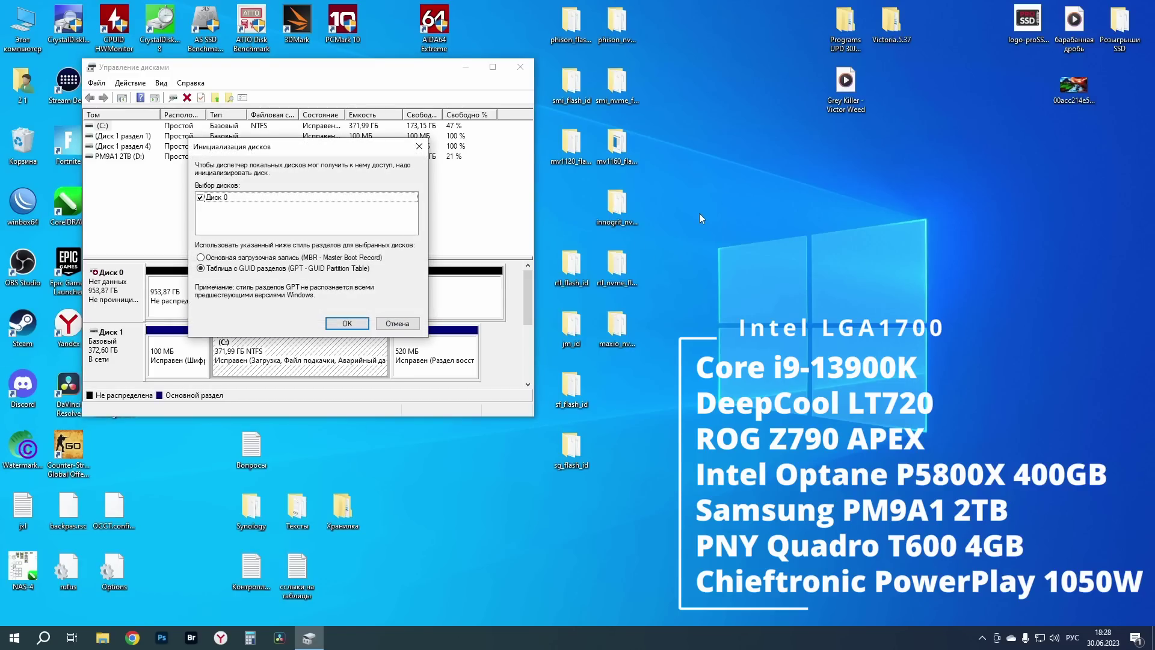
{"action": "left_click", "coordinate": [347, 323]}
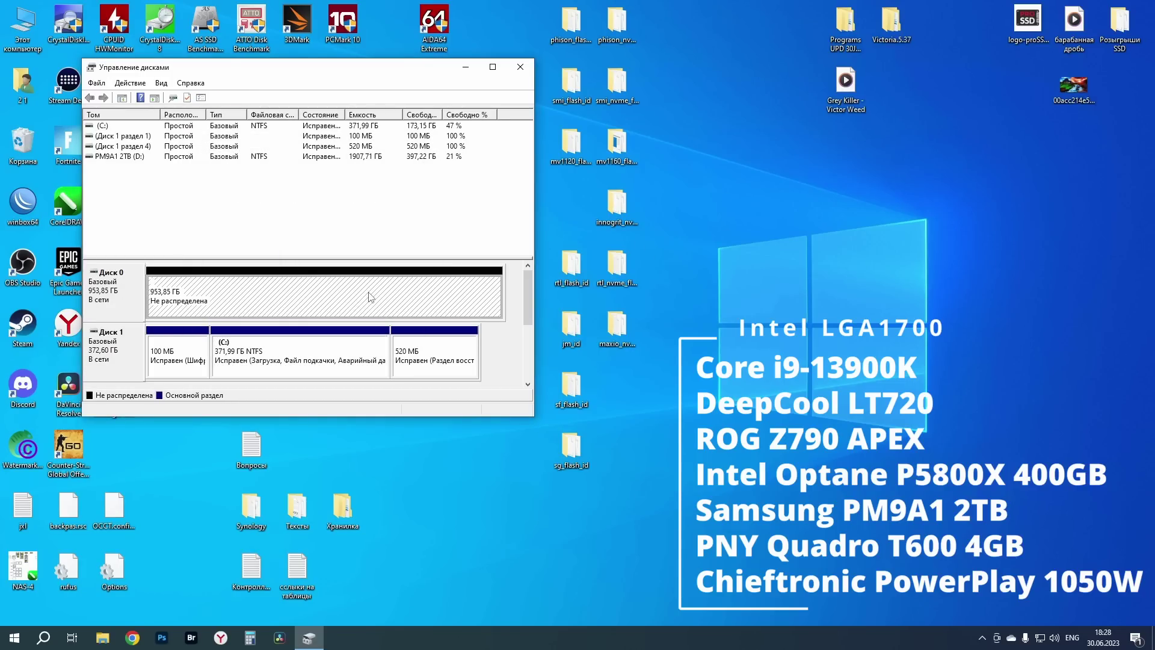
Create a simple NTFS volume with drive letter E: across all the unallocated space on Disk 0, keeping the wizard defaults.
{"action": "right_click", "coordinate": [369, 295]}
{"action": "left_click", "coordinate": [383, 305]}
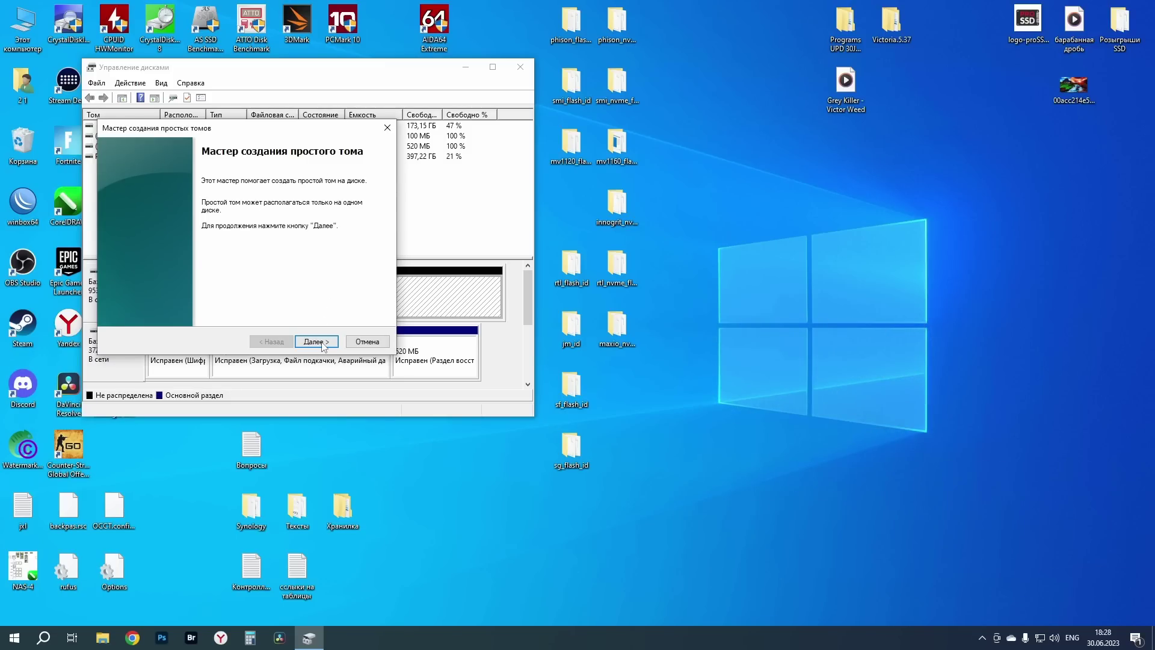
{"action": "left_click", "coordinate": [317, 341]}
{"action": "left_click", "coordinate": [316, 341]}
{"action": "left_click", "coordinate": [317, 341]}
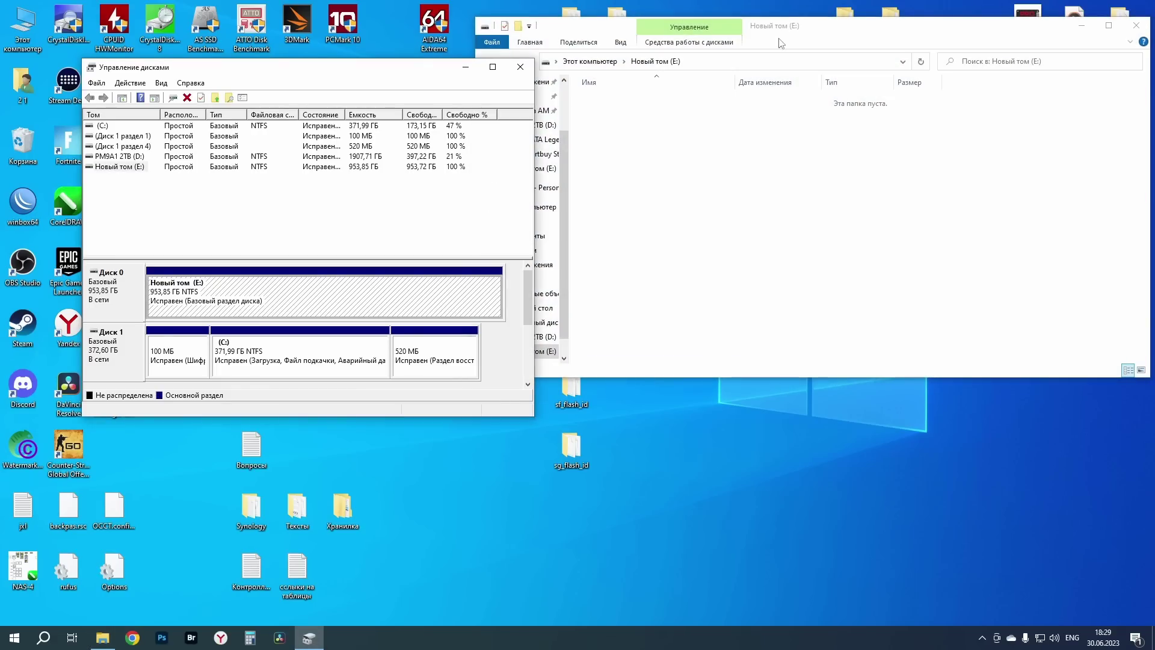
Check the capacity of the new E: volume in its properties, and close the Explorer and Disk Management windows.
{"action": "left_click_drag", "start_coordinate": [800, 29], "coordinate": [784, 257]}
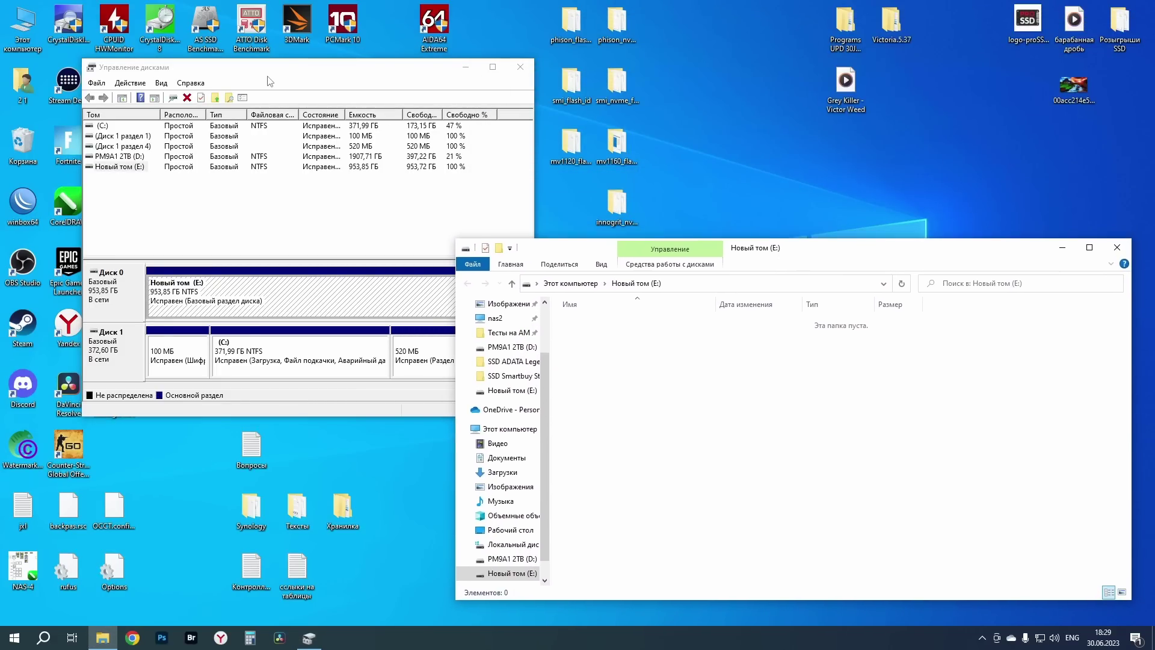
{"action": "left_click", "coordinate": [229, 188]}
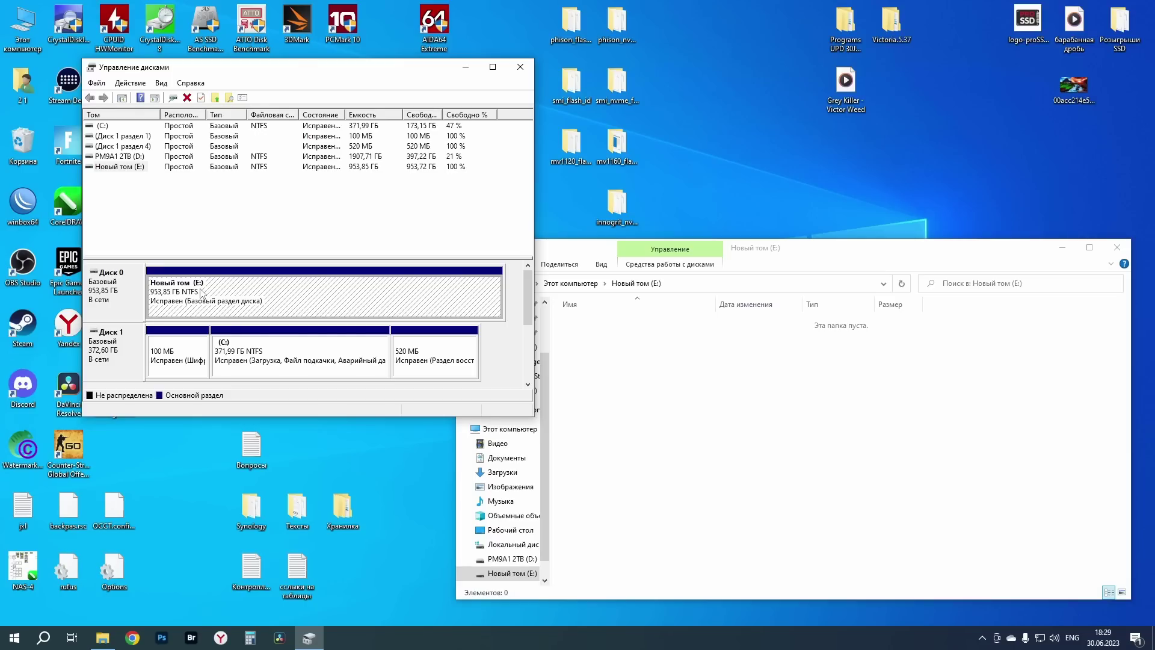
{"action": "left_click", "coordinate": [650, 370]}
{"action": "right_click", "coordinate": [657, 369]}
{"action": "left_click", "coordinate": [692, 531]}
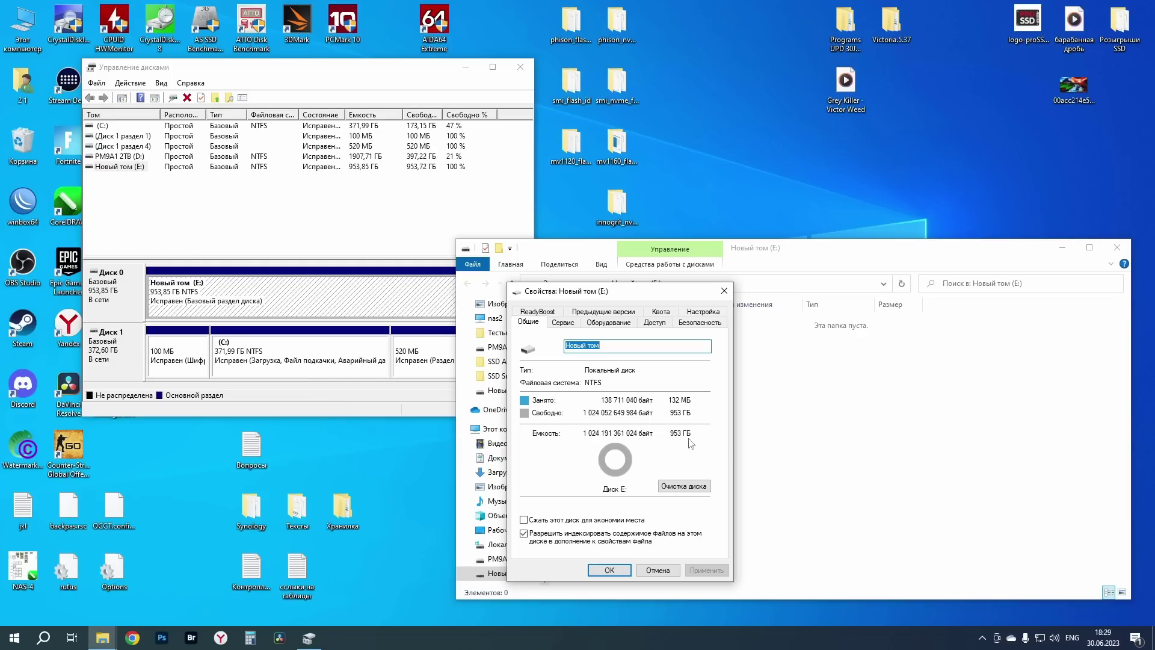
{"action": "left_click", "coordinate": [785, 427]}
{"action": "key", "text": "alt+F4"}
{"action": "left_click", "coordinate": [727, 293]}
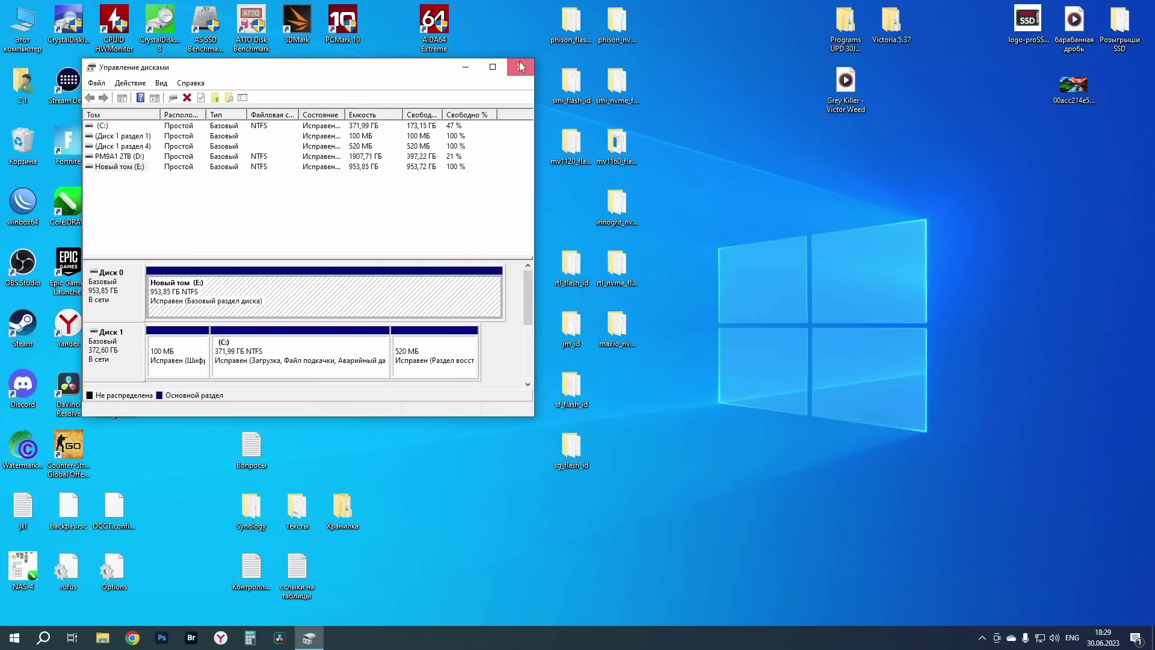
{"action": "left_click", "coordinate": [518, 63]}
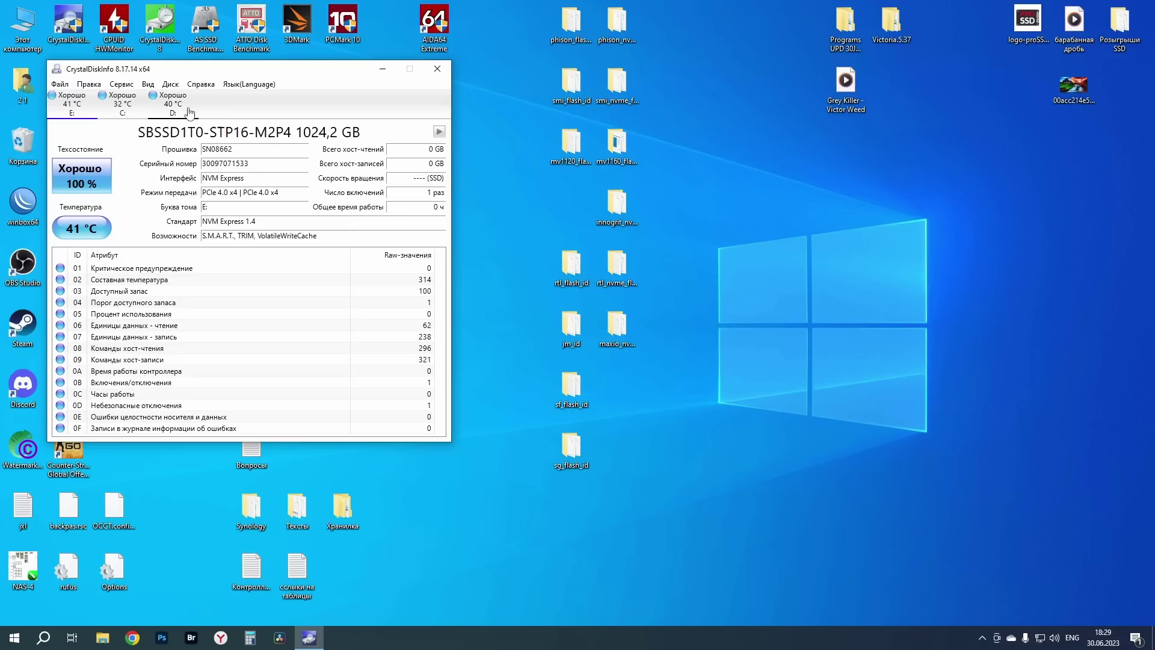
Launch CPUID HWMonitor and collapse every device's sensor group except the SBSSD1T0-STP16-M2P4 drive.
{"action": "double_click", "coordinate": [114, 24]}
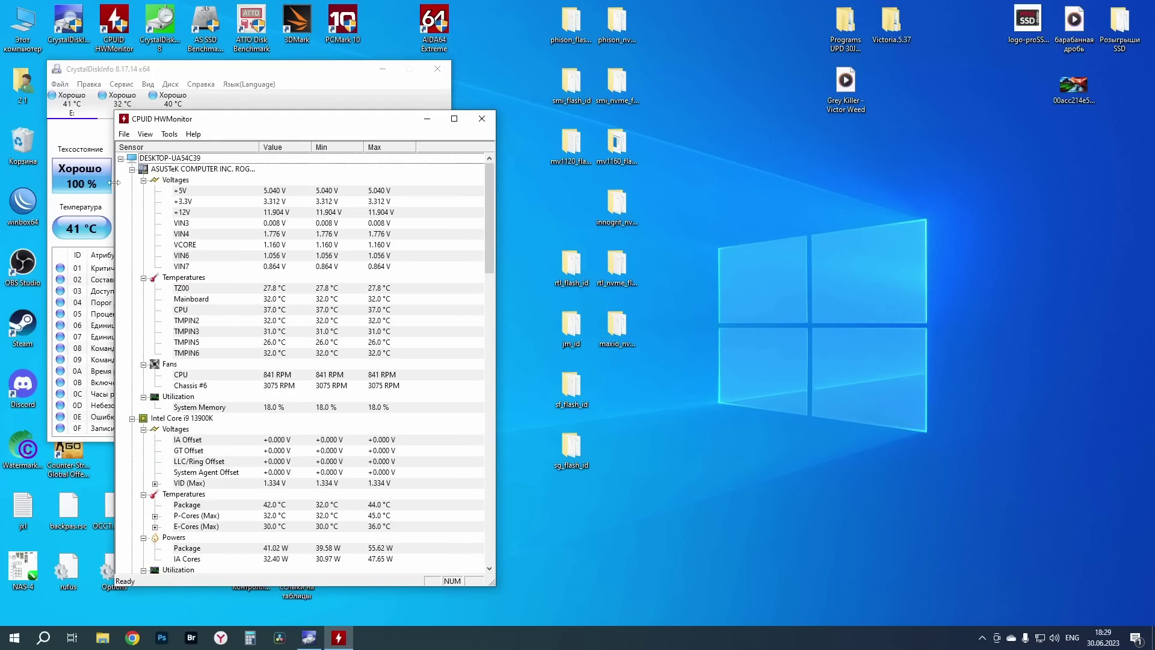
{"action": "left_click", "coordinate": [131, 169]}
{"action": "left_click", "coordinate": [132, 180]}
{"action": "left_click", "coordinate": [131, 190]}
{"action": "left_click", "coordinate": [132, 202]}
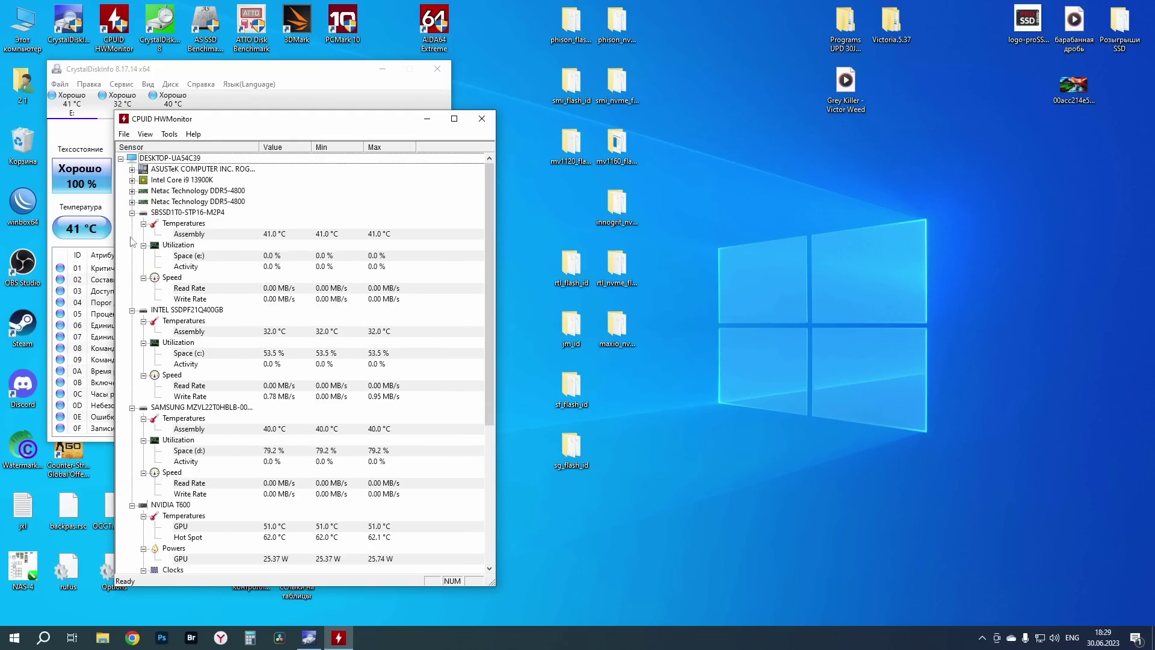
{"action": "left_click", "coordinate": [132, 309]}
{"action": "left_click", "coordinate": [132, 320]}
{"action": "left_click", "coordinate": [132, 331]}
Move the HWMonitor window down so the CrystalDiskInfo details are visible, and start AIDA64 Extreme minimized.
{"action": "left_click_drag", "start_coordinate": [271, 118], "coordinate": [218, 402]}
{"action": "left_click", "coordinate": [518, 144]}
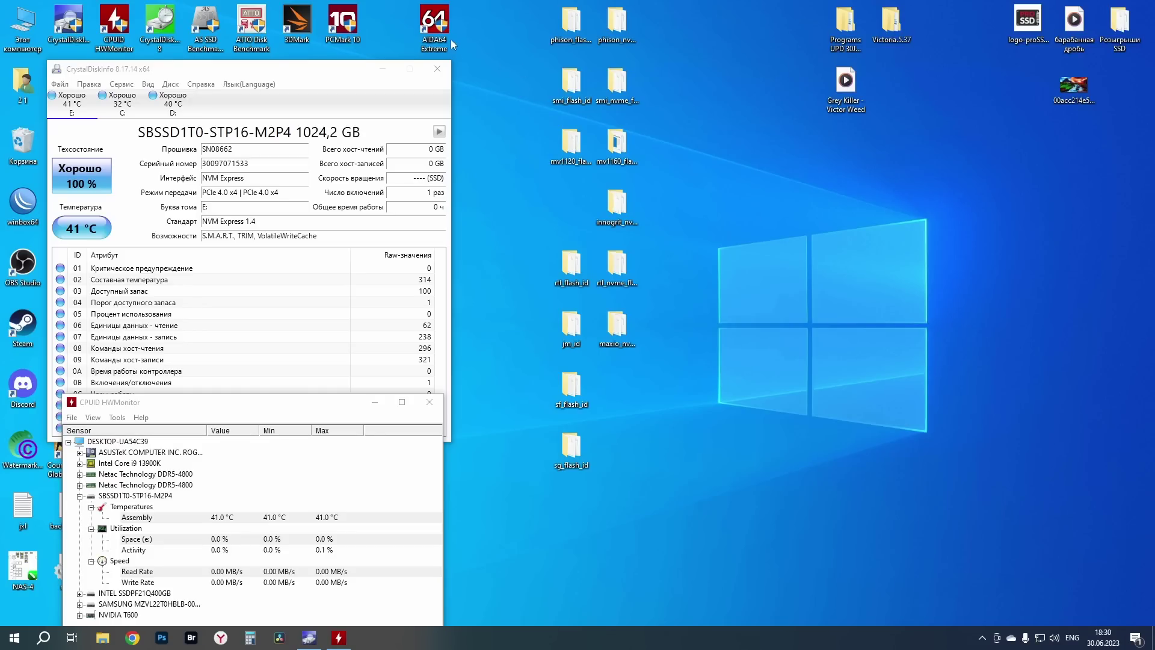
{"action": "double_click", "coordinate": [441, 14]}
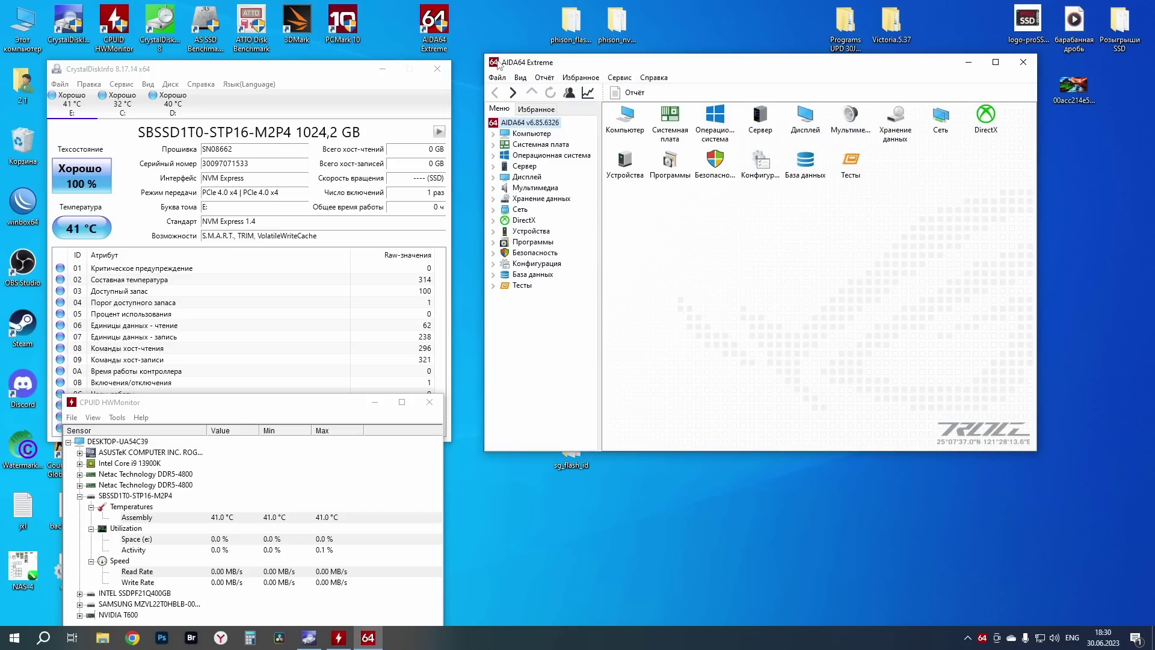
{"action": "left_click", "coordinate": [968, 62]}
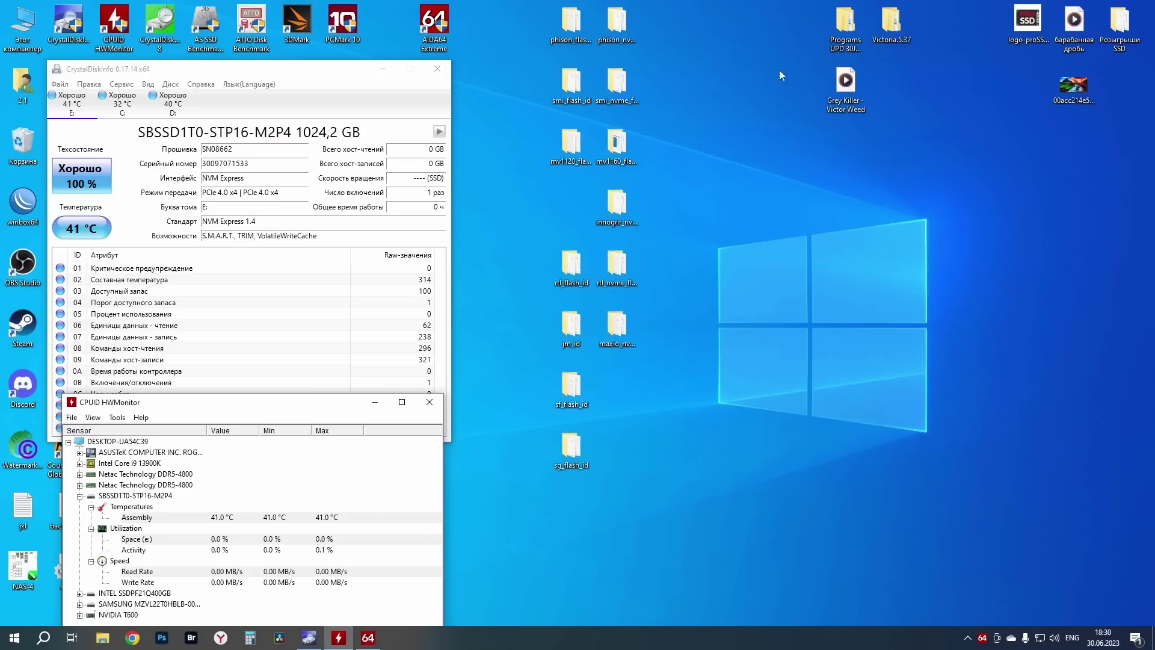
Run the maxio_nvme_fid utility from its desktop folder and generate the flash ID report for drive number 0.
{"action": "double_click", "coordinate": [615, 331]}
{"action": "double_click", "coordinate": [601, 335]}
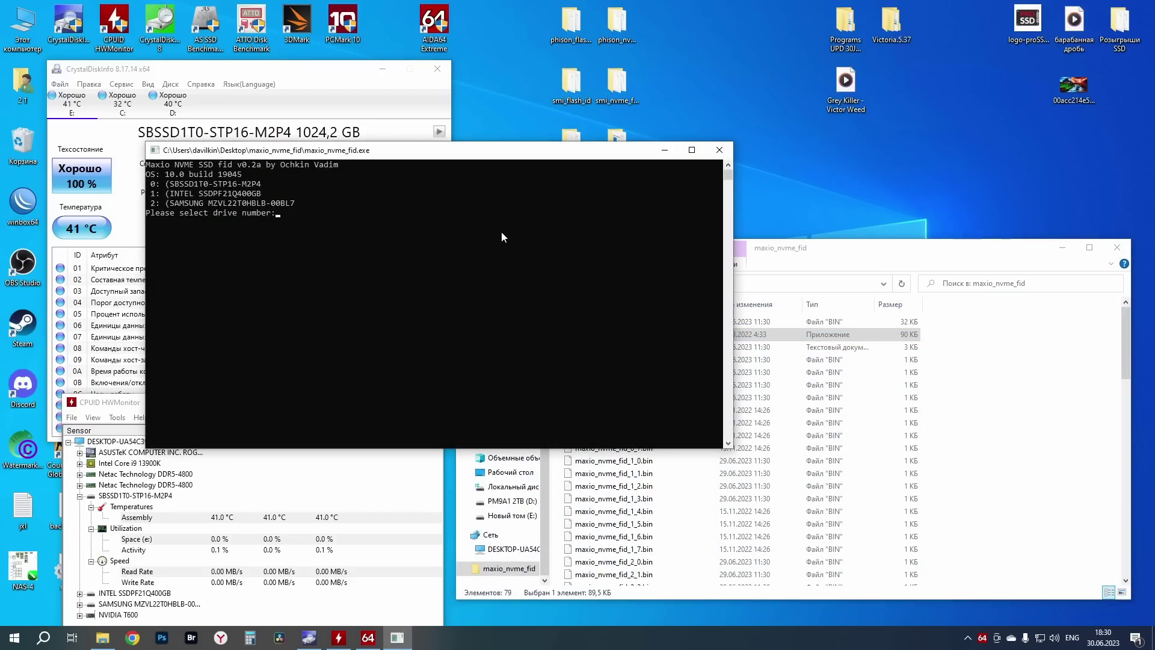
{"action": "type", "text": "0"}
{"action": "key", "text": "Return"}
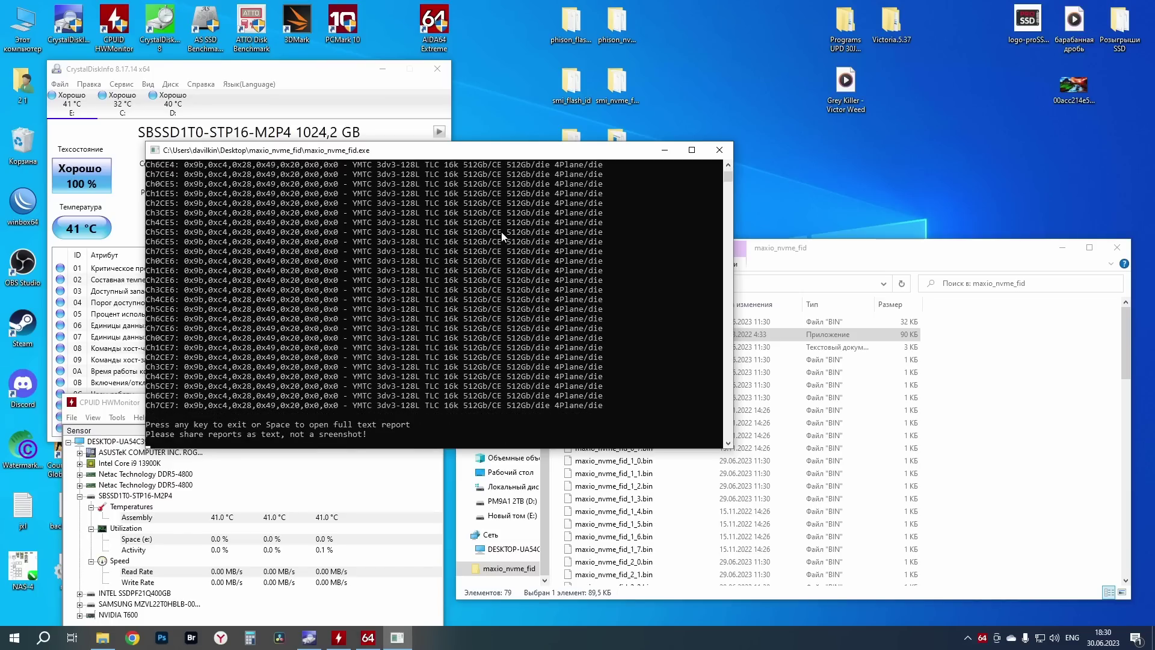
Enlarge the report console, examine the controller and NAND details from the beginning, and close the console and its folder.
{"action": "left_click_drag", "start_coordinate": [533, 153], "coordinate": [864, 70]}
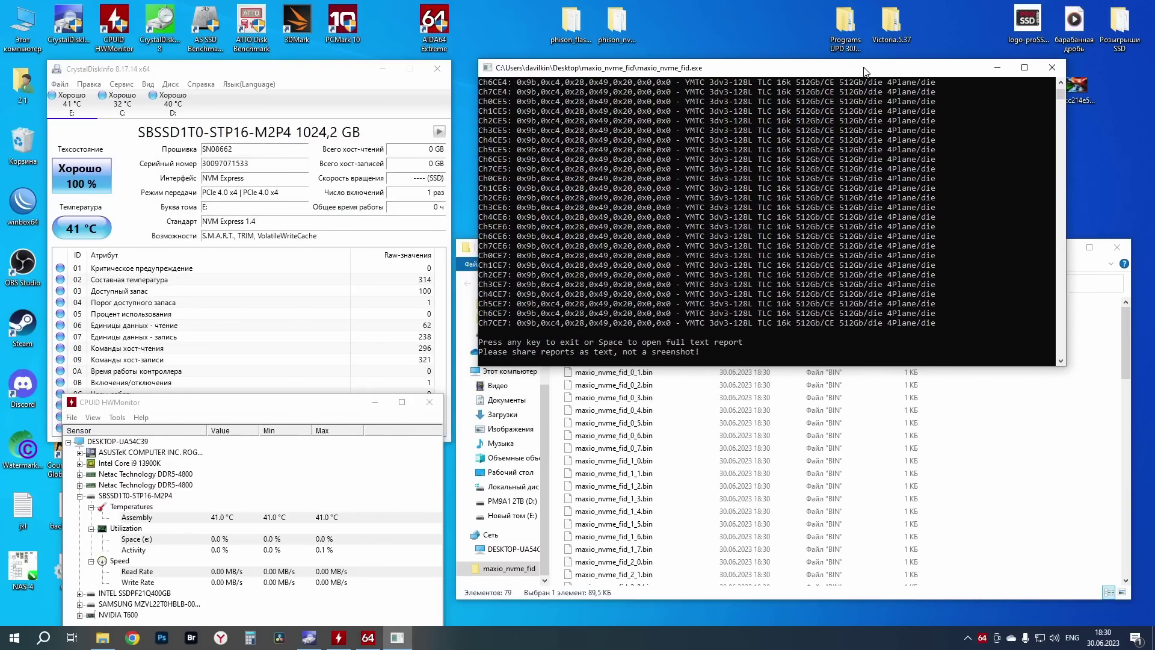
{"action": "left_click_drag", "start_coordinate": [807, 365], "coordinate": [806, 577]}
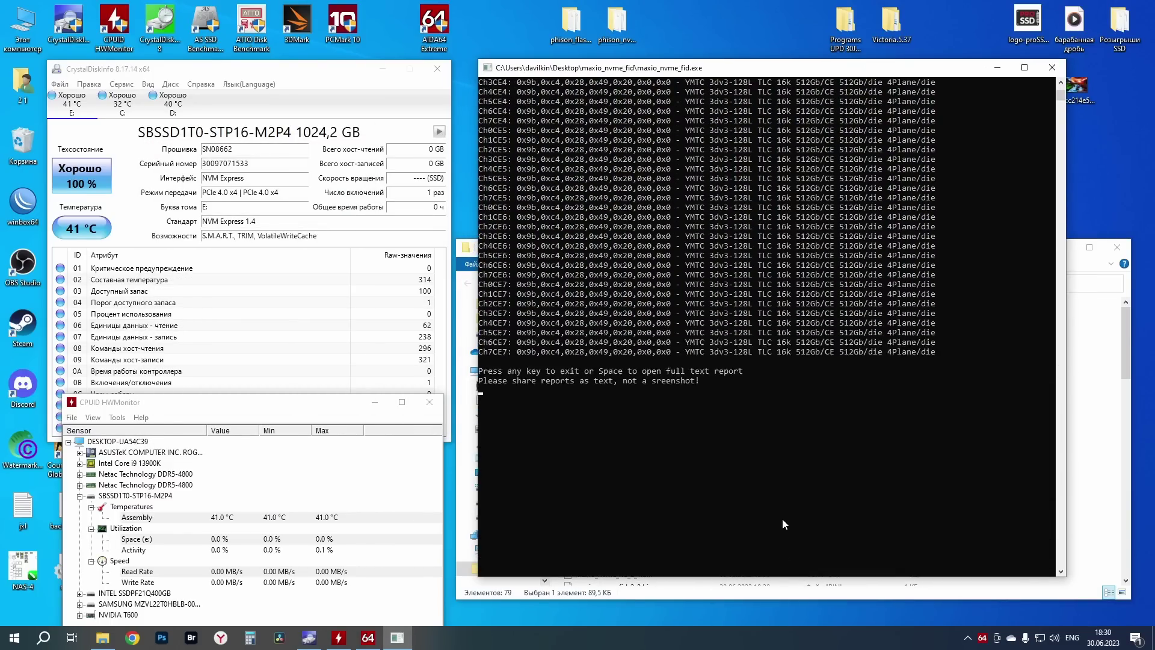
{"action": "scroll", "coordinate": [782, 518], "scroll_direction": "up", "scroll_amount": 12}
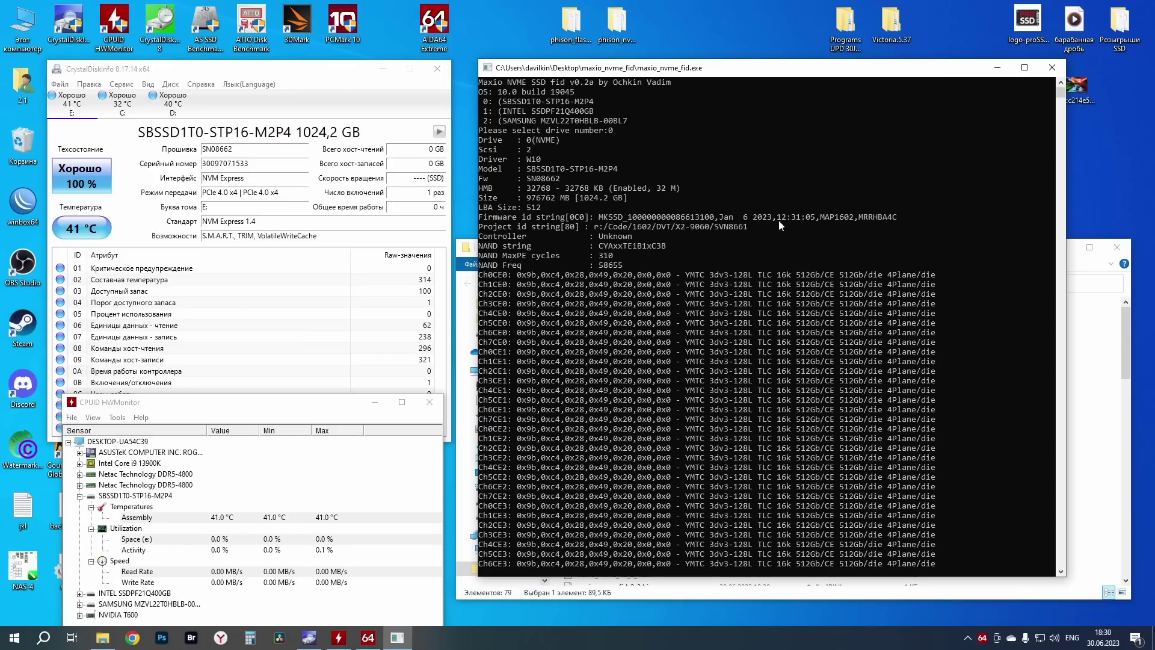
{"action": "left_click", "coordinate": [1052, 67]}
{"action": "left_click", "coordinate": [1117, 248]}
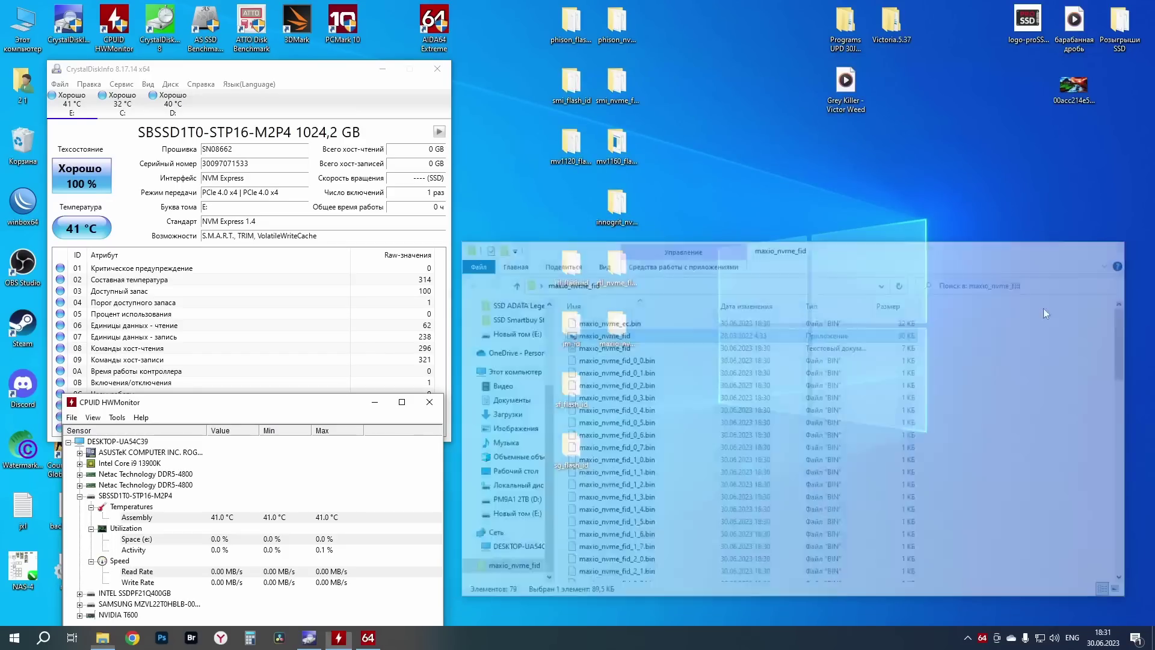
Switch to AIDA64 and examine the NVMe properties of the SBSSD1T0-STP16-M2P4 drive on the ATA page under data storage.
{"action": "left_click", "coordinate": [368, 638]}
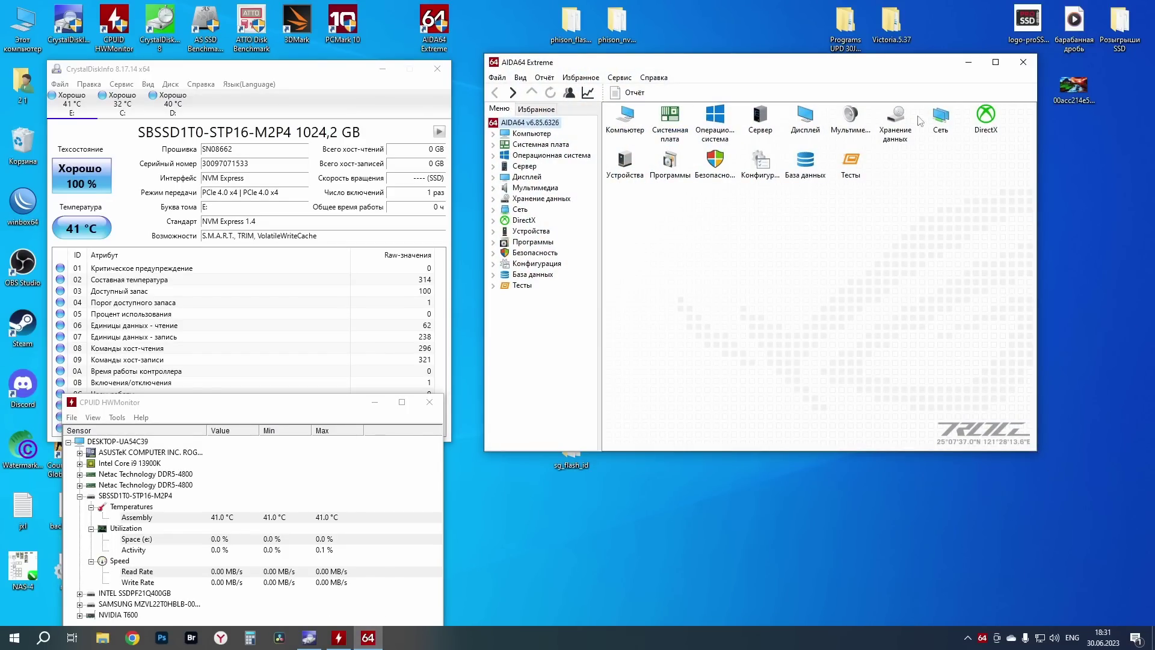
{"action": "double_click", "coordinate": [893, 123]}
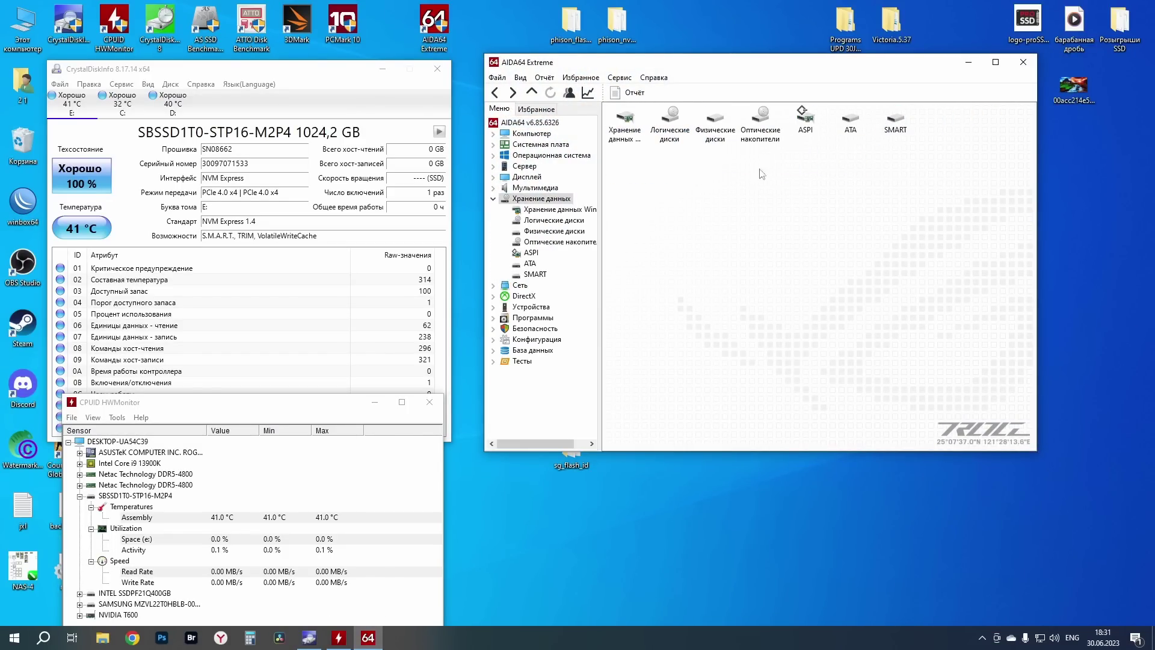
{"action": "double_click", "coordinate": [852, 123]}
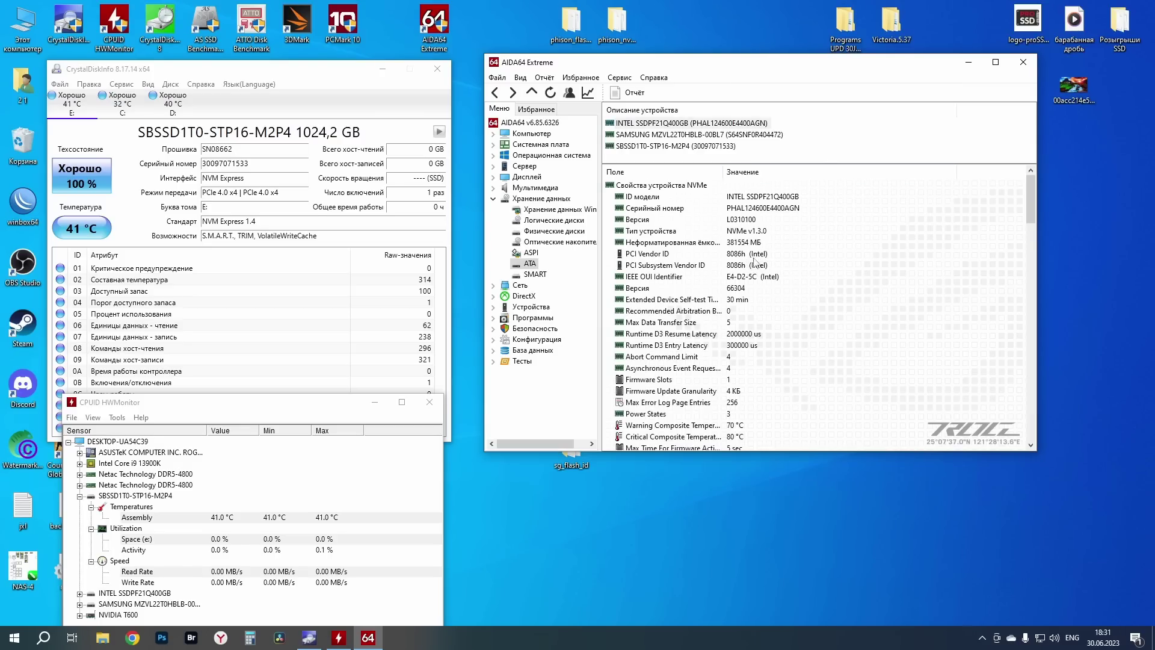
{"action": "left_click", "coordinate": [626, 146]}
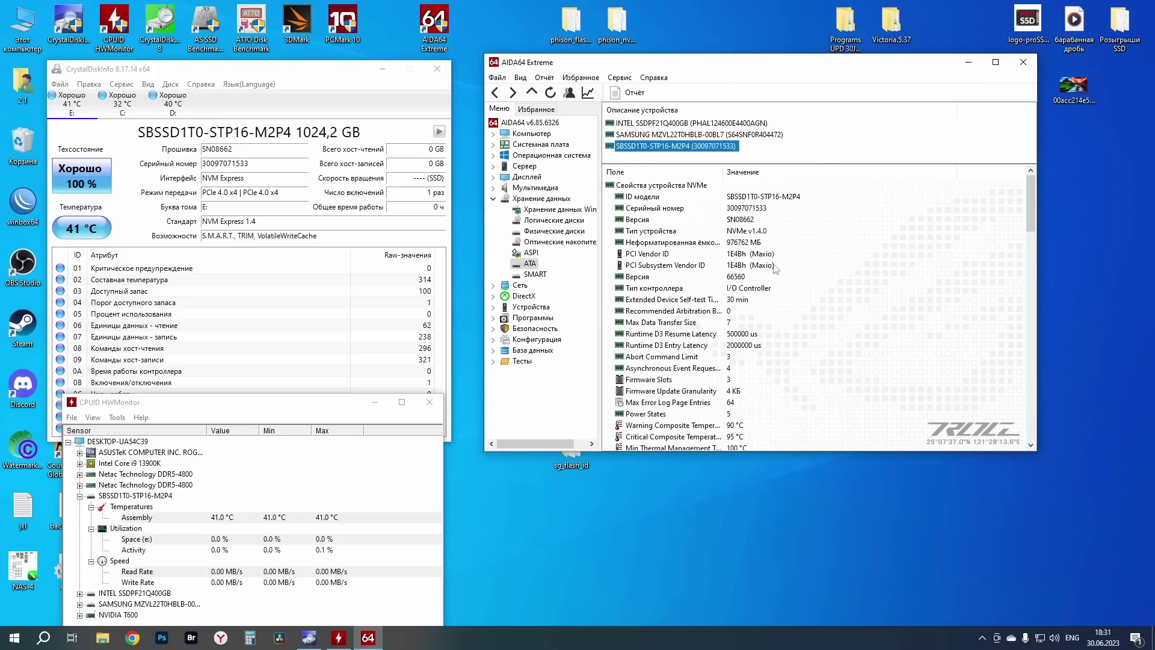
{"action": "scroll", "coordinate": [758, 344], "scroll_direction": "down", "scroll_amount": 15}
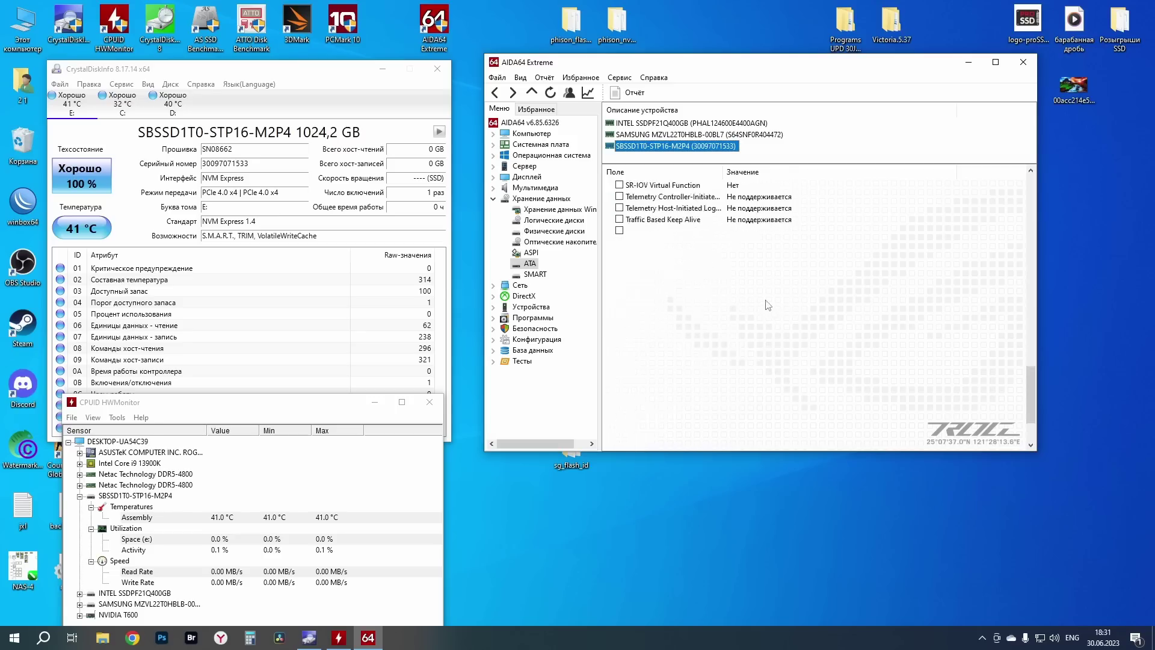
{"action": "scroll", "coordinate": [758, 339], "scroll_direction": "up", "scroll_amount": 15}
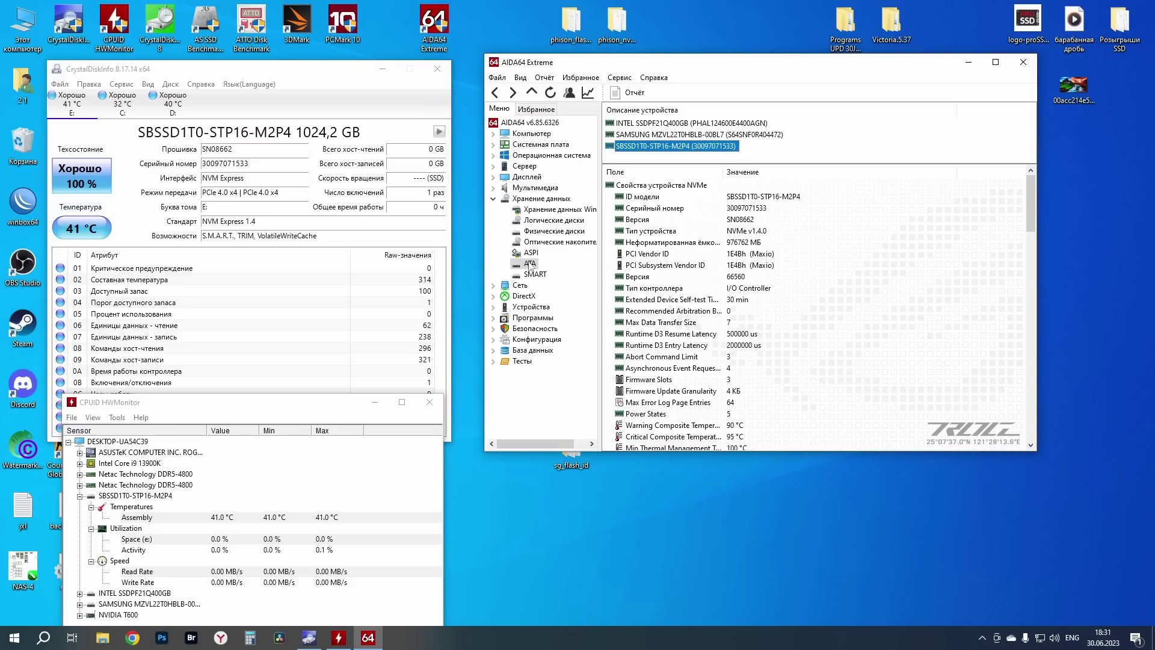
Examine the SBSSD1T0-STP16-M2P4 temperature readings among the computer's sensors.
{"action": "left_click", "coordinate": [492, 204]}
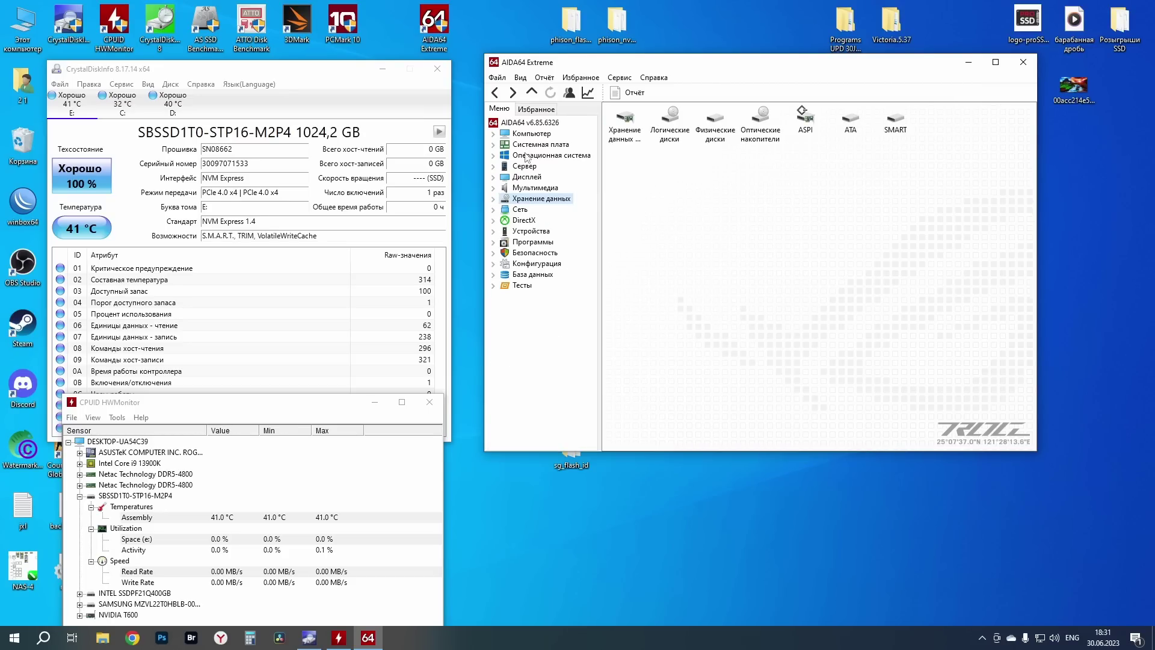
{"action": "left_click", "coordinate": [529, 134]}
{"action": "double_click", "coordinate": [940, 118]}
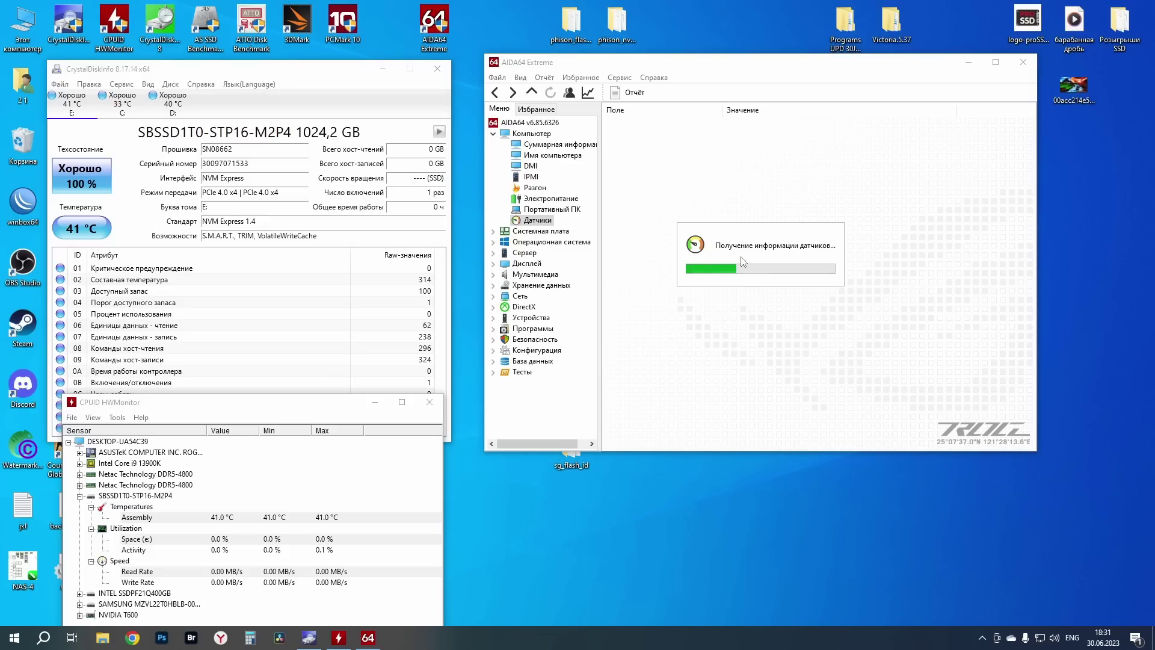
{"action": "scroll", "coordinate": [706, 240], "scroll_direction": "down", "scroll_amount": 10}
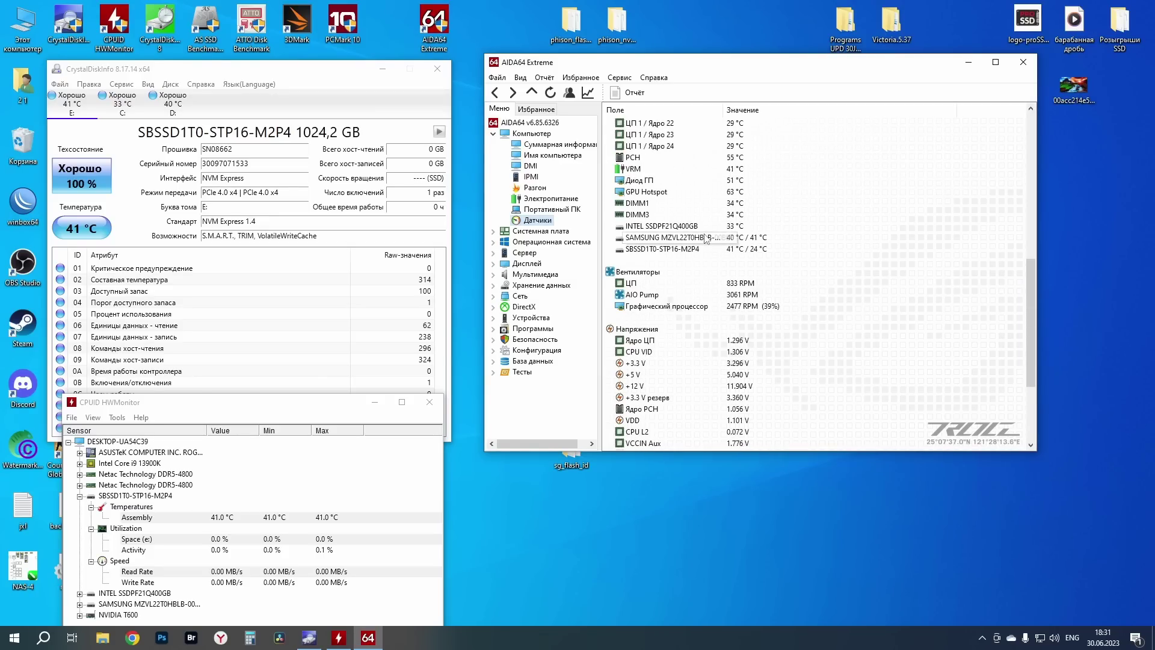
{"action": "scroll", "coordinate": [706, 240], "scroll_direction": "down", "scroll_amount": 2}
{"action": "left_click", "coordinate": [688, 182]}
{"action": "scroll", "coordinate": [692, 192], "scroll_direction": "down", "scroll_amount": 1}
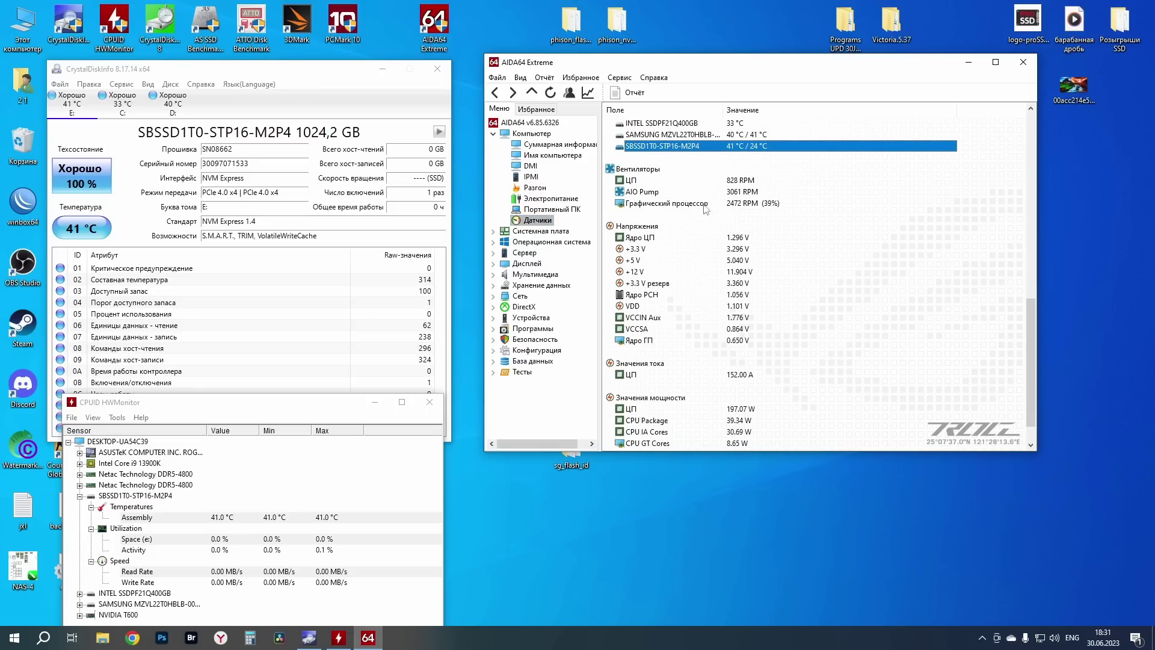
Launch AIDA64's disk test and select Linear Write for Disk Drive #0 (SBSSD1T0-STP16-M2P4).
{"action": "left_click", "coordinate": [631, 78]}
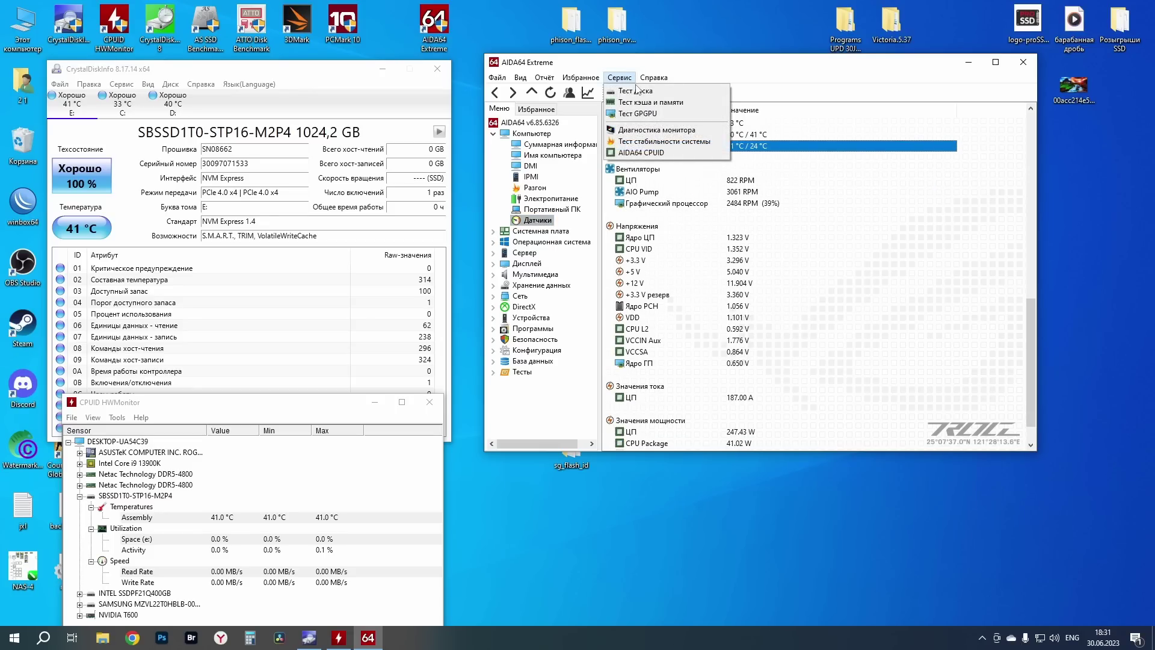
{"action": "left_click", "coordinate": [636, 91]}
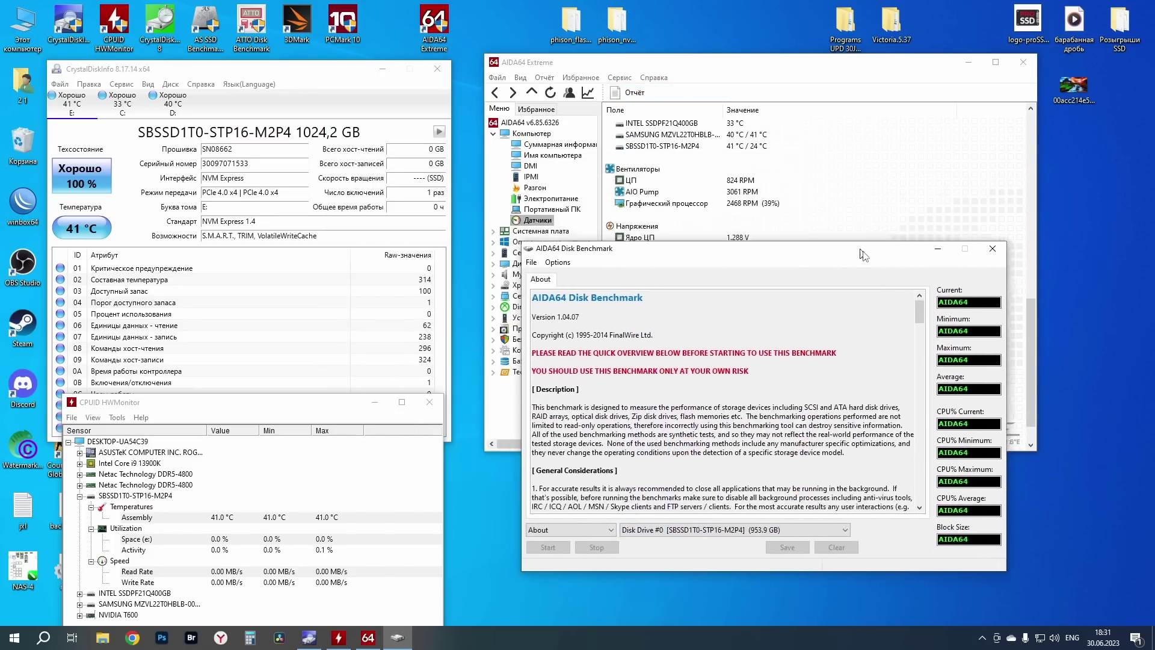
{"action": "left_click_drag", "start_coordinate": [864, 255], "coordinate": [863, 265]}
{"action": "left_click", "coordinate": [597, 541]}
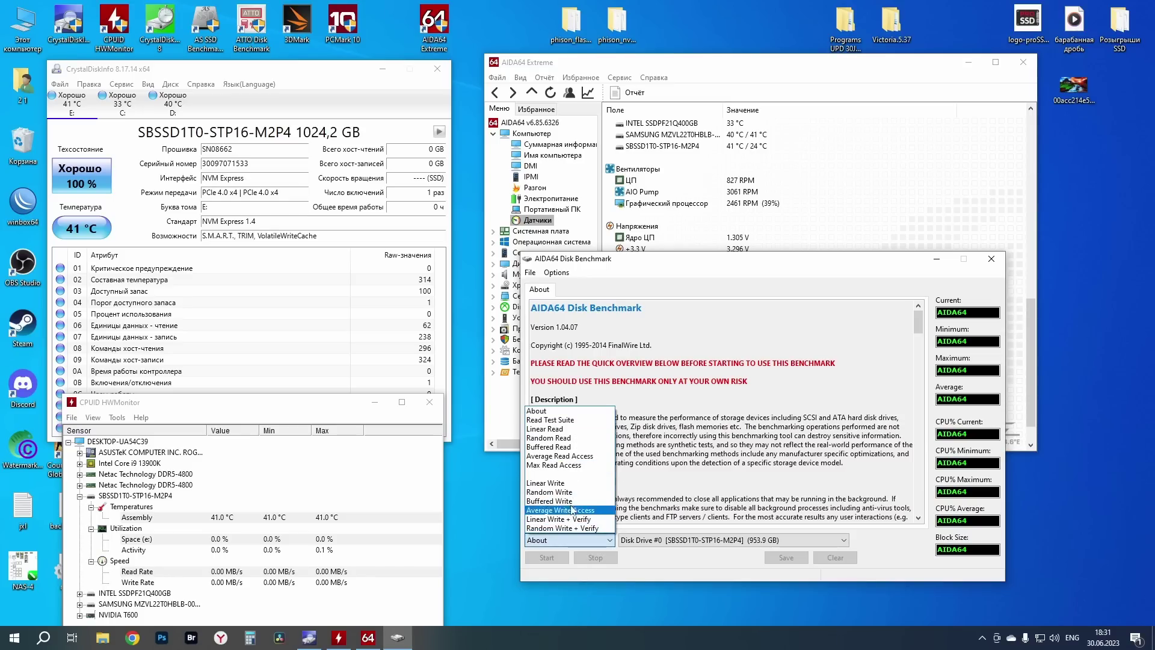
{"action": "left_click", "coordinate": [565, 491]}
{"action": "left_click", "coordinate": [572, 541]}
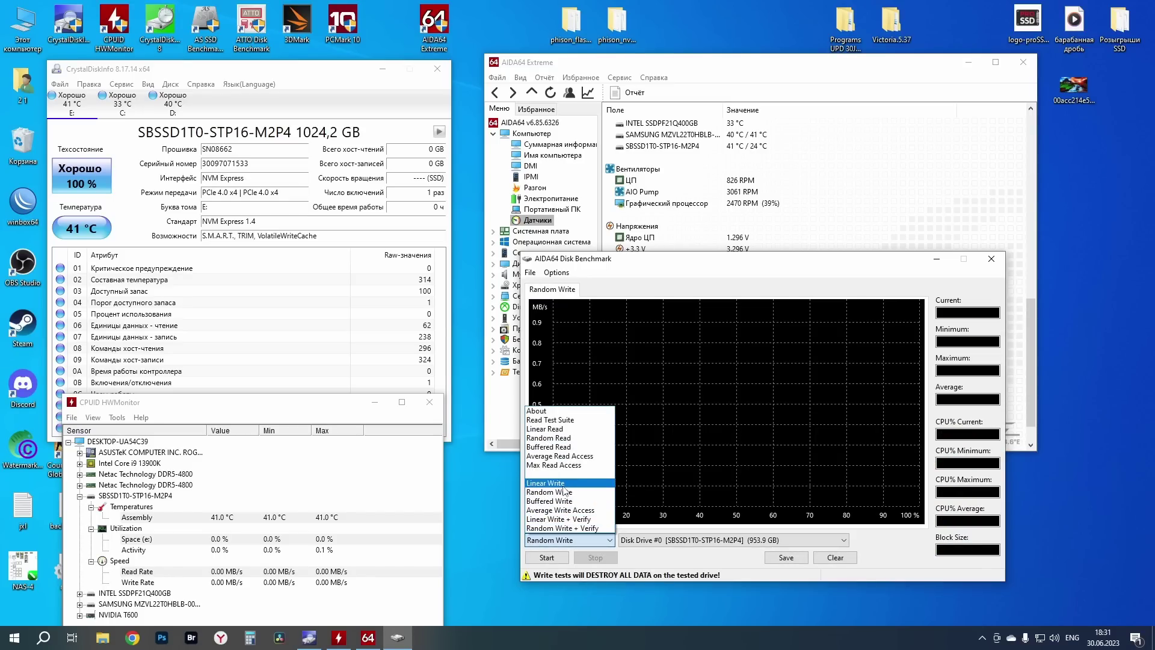
{"action": "left_click", "coordinate": [563, 484]}
Start the linear write test on the drive and accept the data destruction confirmations.
{"action": "left_click", "coordinate": [548, 557]}
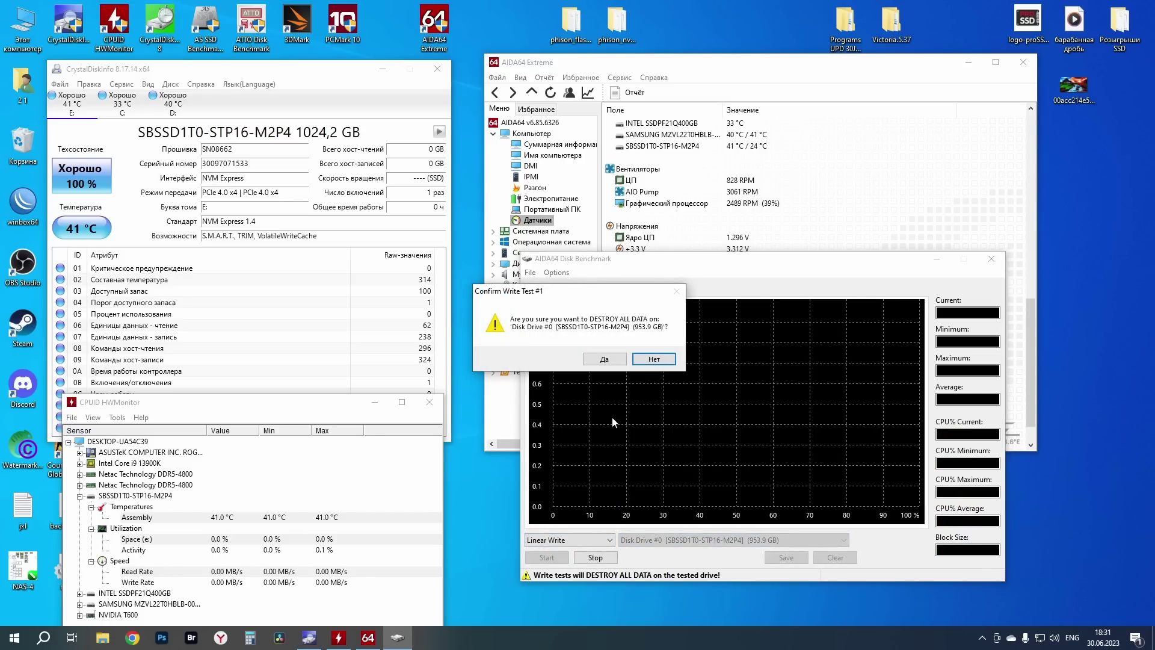
{"action": "left_click", "coordinate": [604, 359]}
{"action": "left_click", "coordinate": [604, 358]}
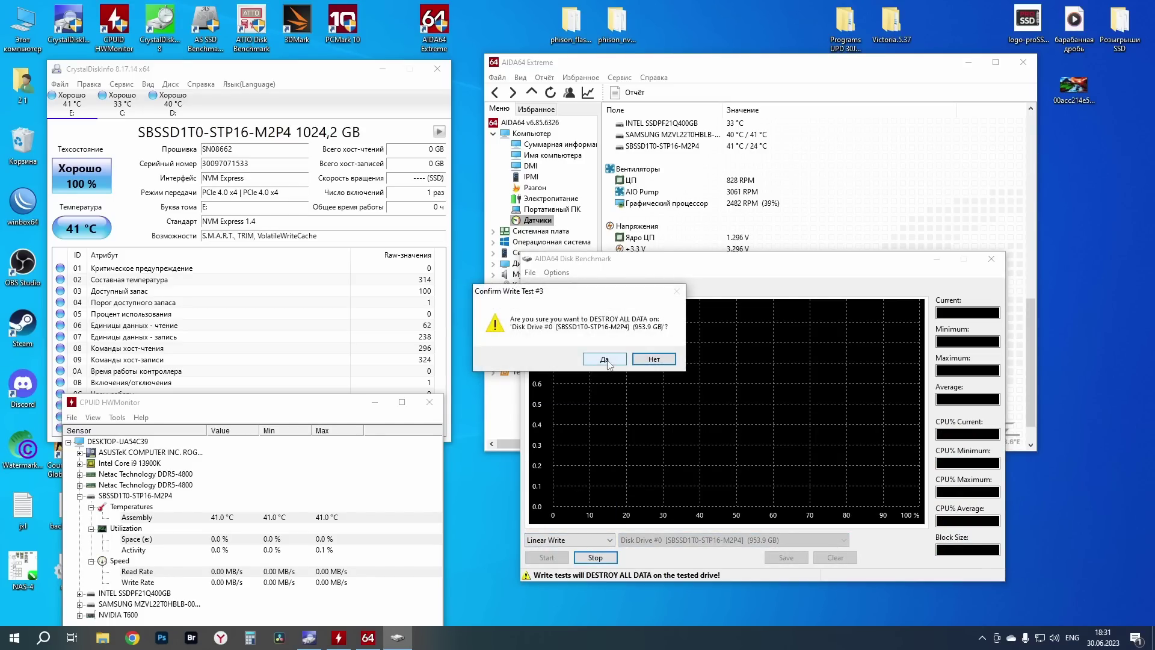
Switch to Chrome and examine the rated speeds, endurance and specification tables on the Smartbuy Stream P16 product page.
{"action": "left_click", "coordinate": [133, 637]}
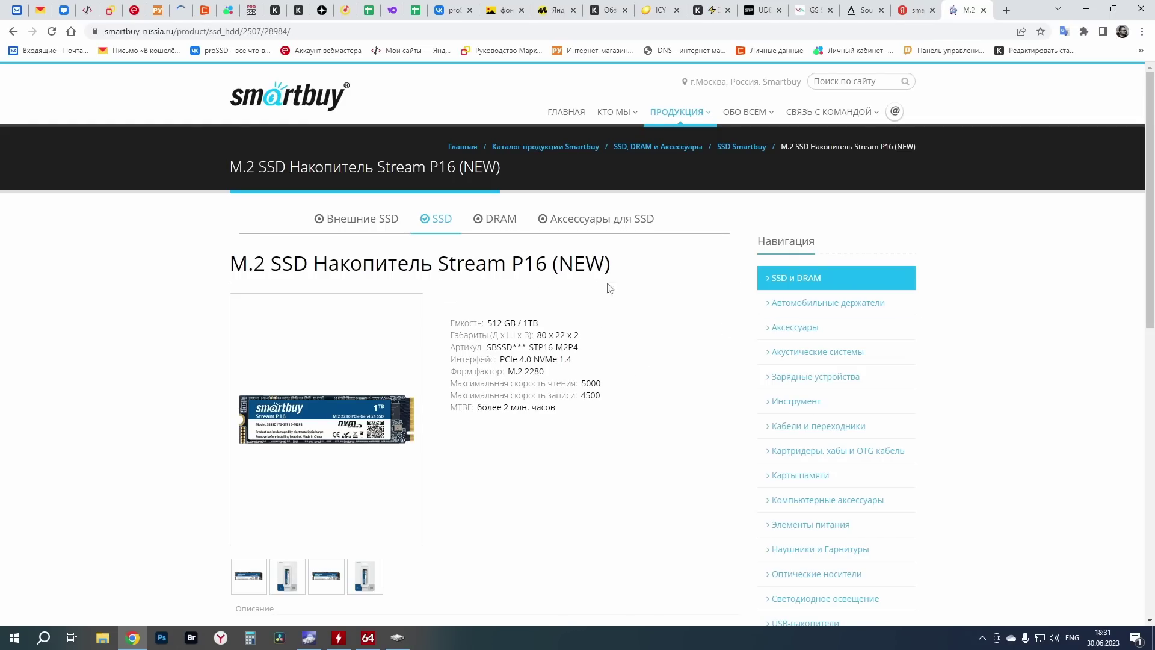
{"action": "scroll", "coordinate": [656, 348], "scroll_direction": "down", "scroll_amount": 1}
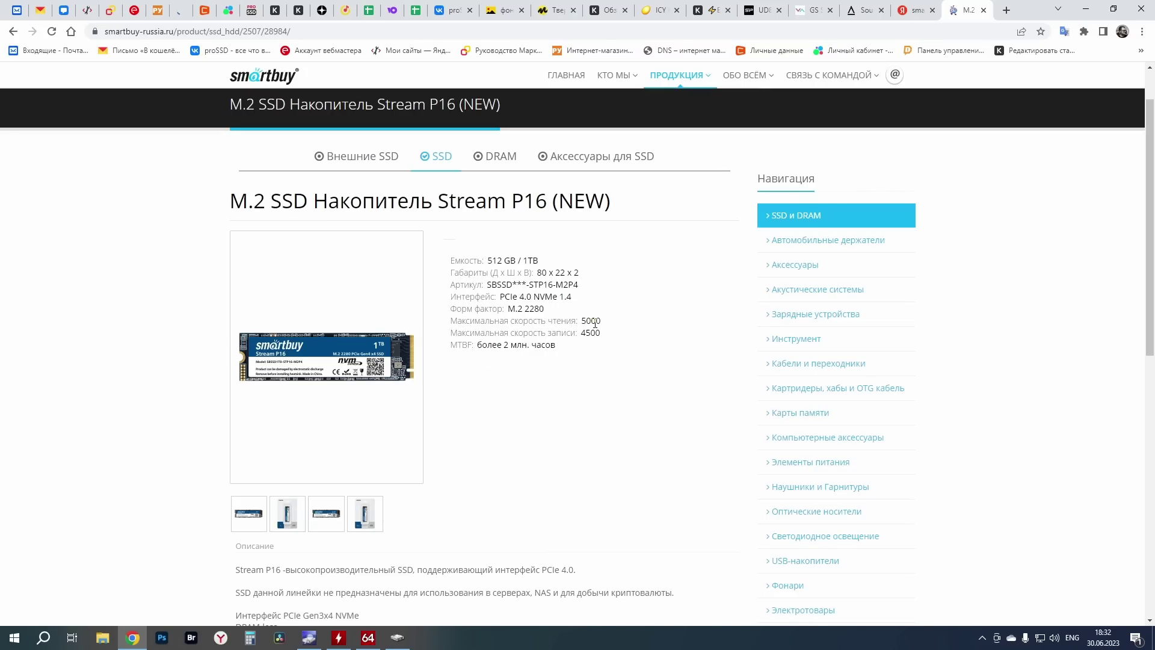
{"action": "scroll", "coordinate": [596, 342], "scroll_direction": "down", "scroll_amount": 6}
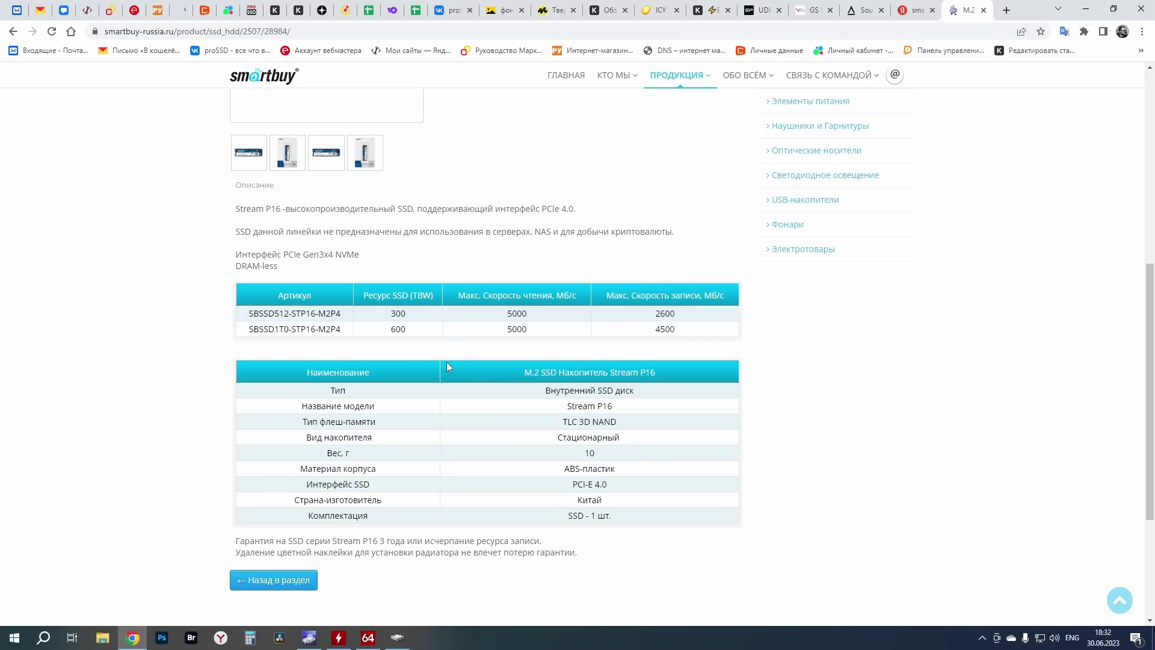
{"action": "scroll", "coordinate": [403, 484], "scroll_direction": "down", "scroll_amount": 1}
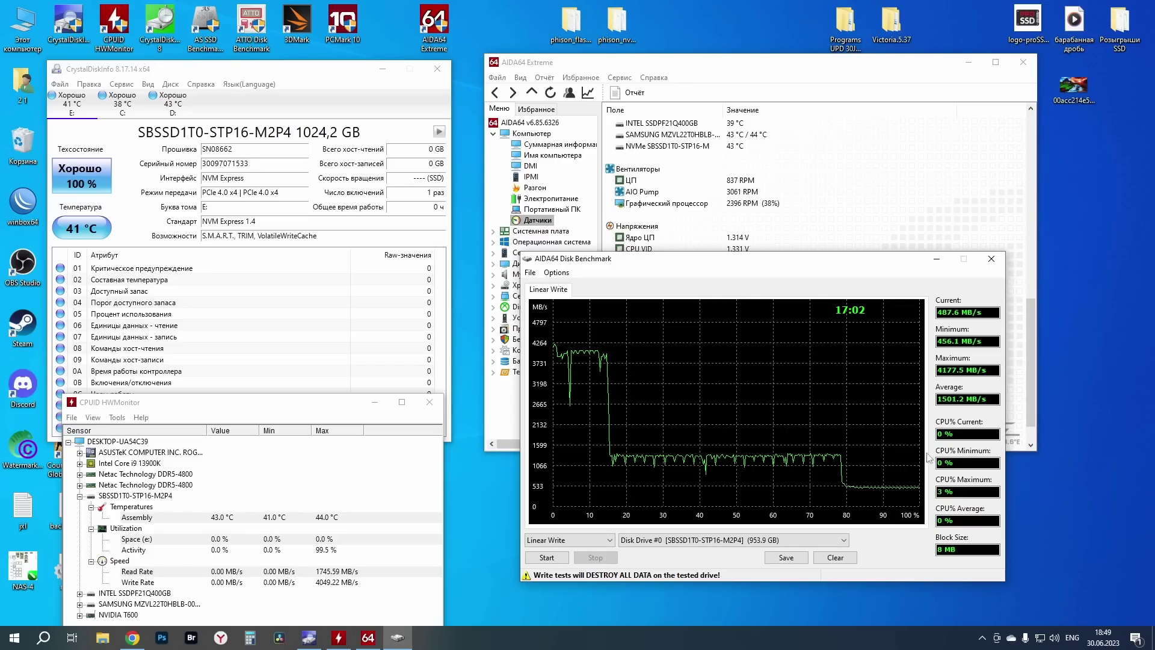
Minimize the AIDA64 windows, open Disk Management and initialize Disk 0.
{"action": "left_click", "coordinate": [936, 258]}
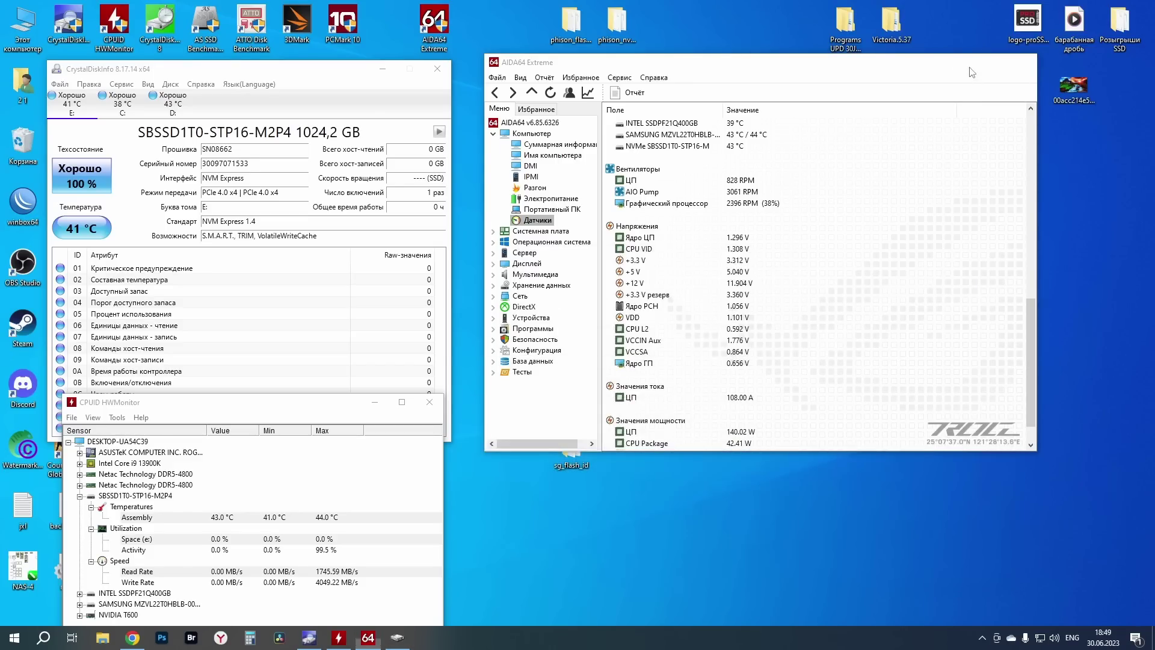
{"action": "left_click", "coordinate": [369, 637]}
{"action": "right_click", "coordinate": [23, 633]}
{"action": "left_click", "coordinate": [69, 421]}
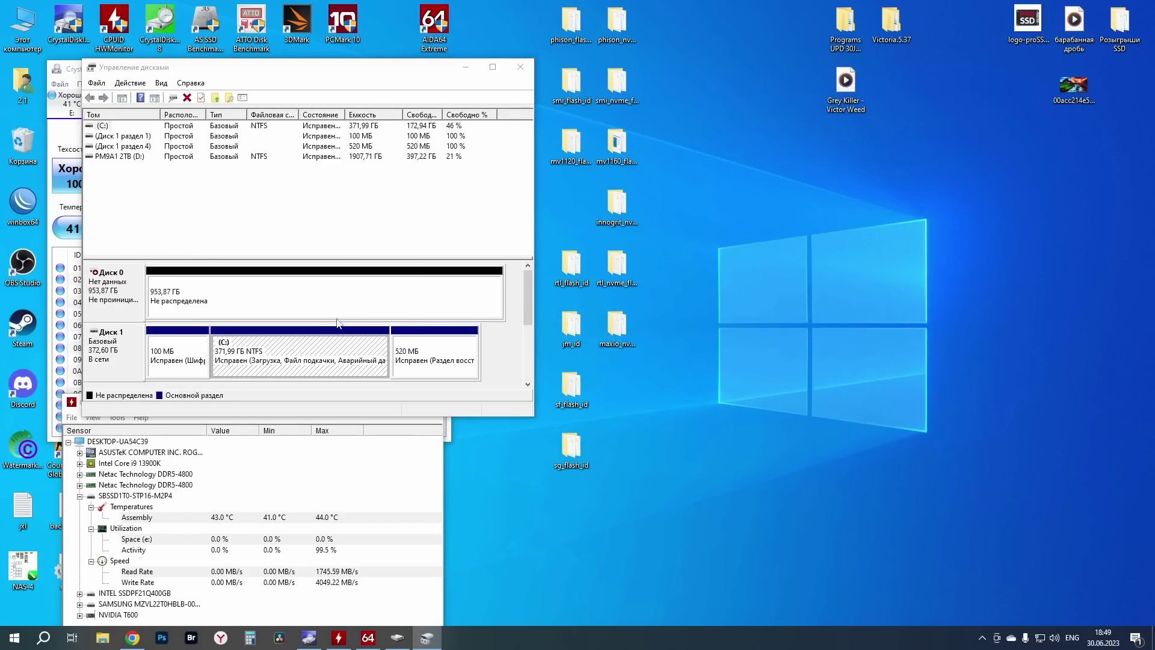
{"action": "left_click", "coordinate": [332, 324]}
Create a quick-formatted NTFS simple volume with letter E: across Disk 0's unallocated space, and close Disk Management.
{"action": "right_click", "coordinate": [332, 294]}
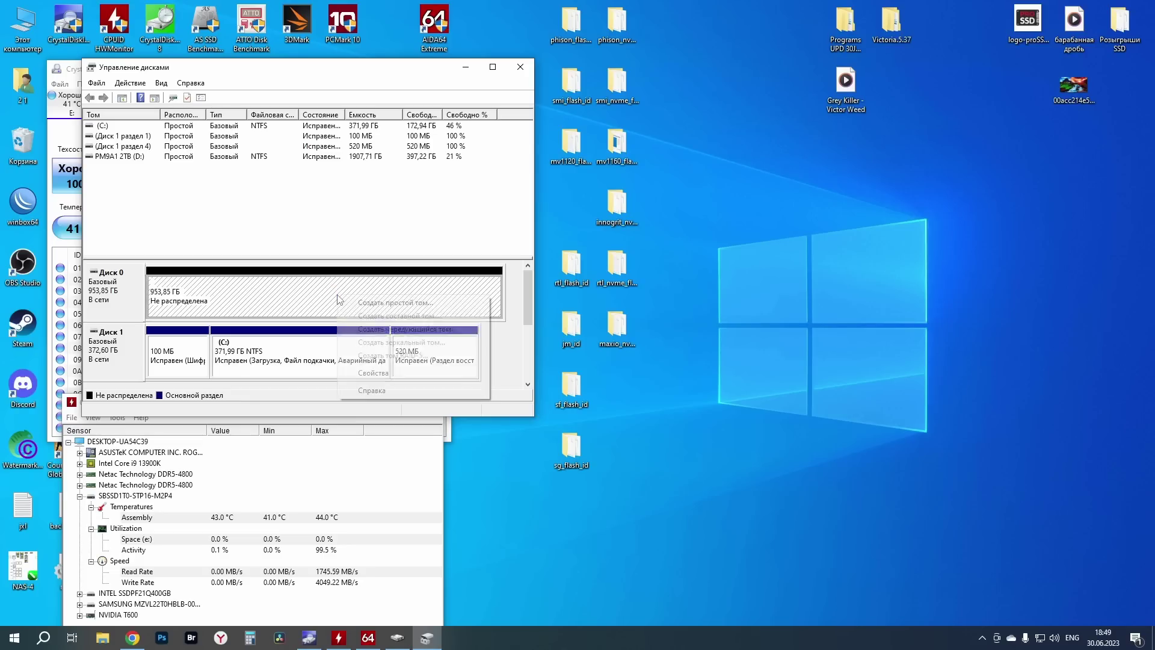
{"action": "left_click", "coordinate": [373, 302]}
{"action": "left_click", "coordinate": [313, 339]}
{"action": "left_click", "coordinate": [315, 341]}
{"action": "left_click", "coordinate": [316, 341]}
{"action": "left_click", "coordinate": [315, 341]}
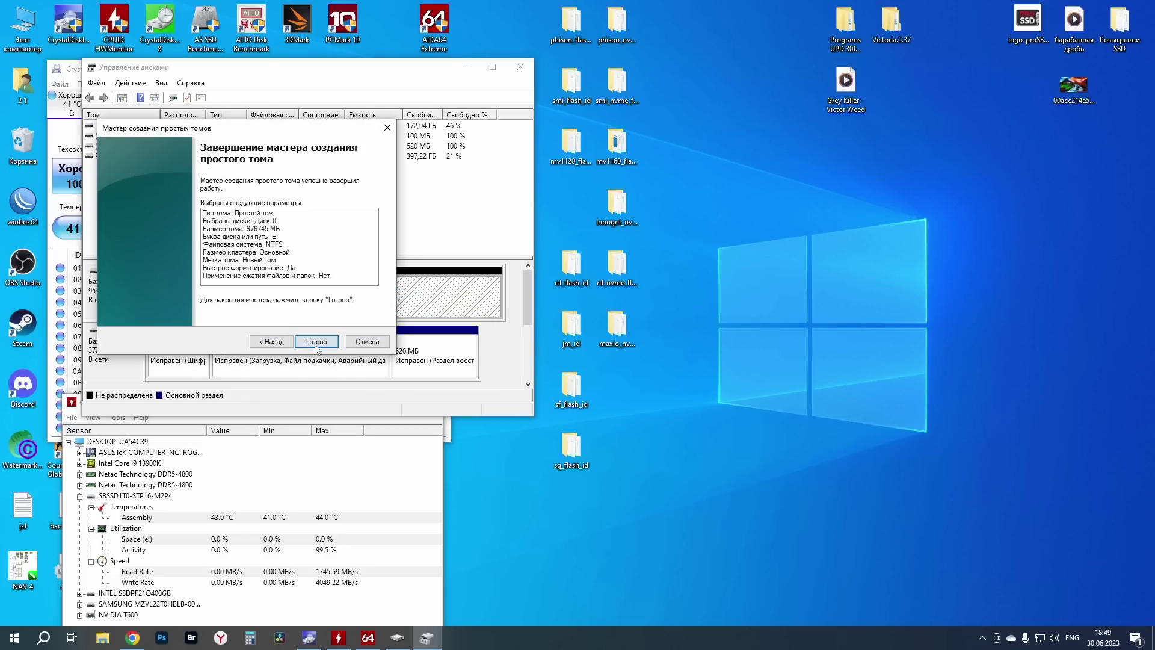
{"action": "left_click", "coordinate": [315, 341]}
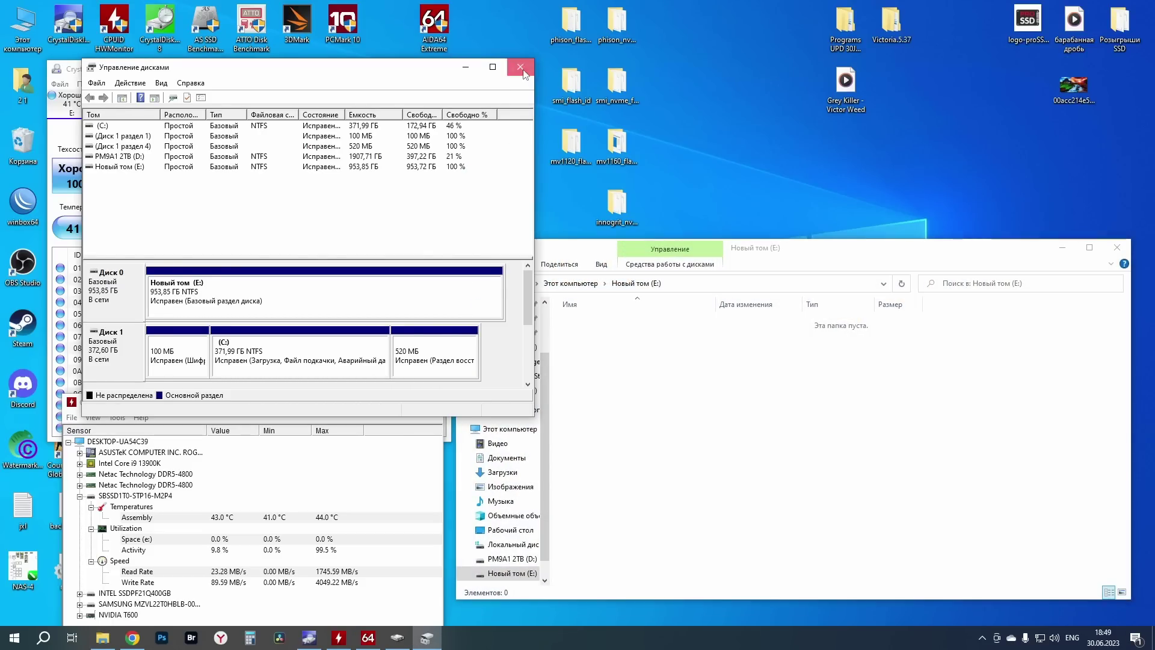
{"action": "left_click", "coordinate": [521, 68]}
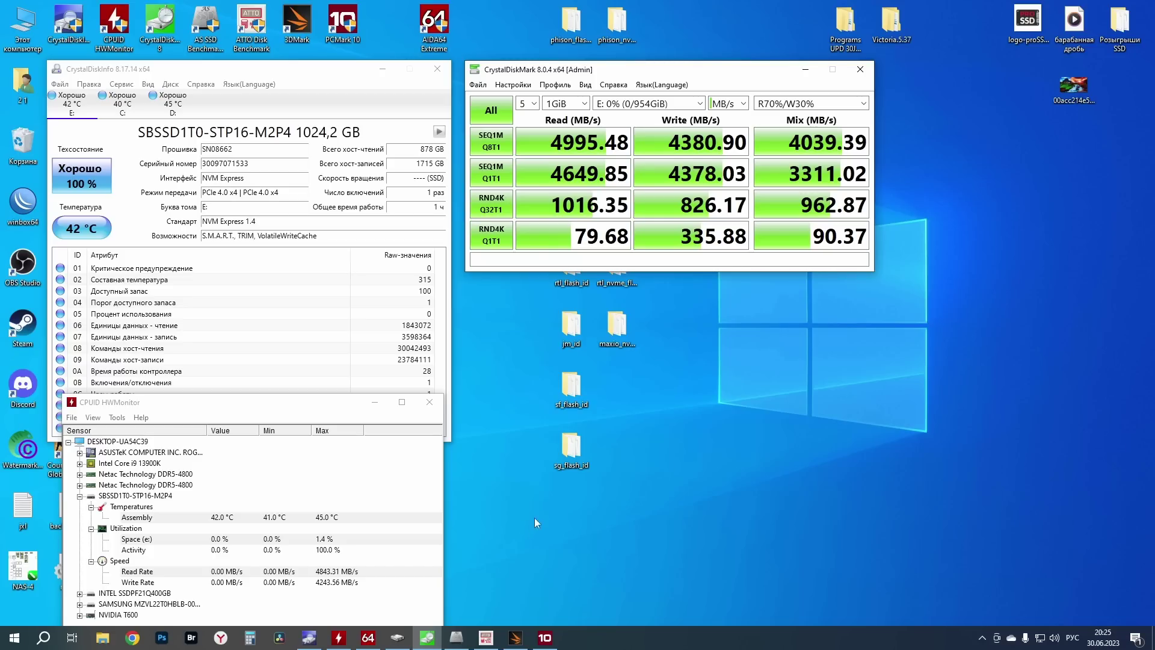
Review the drive's results in AS SSD Benchmark, ATTO Disk Benchmark and the 3DMark storage test.
{"action": "left_click", "coordinate": [456, 637]}
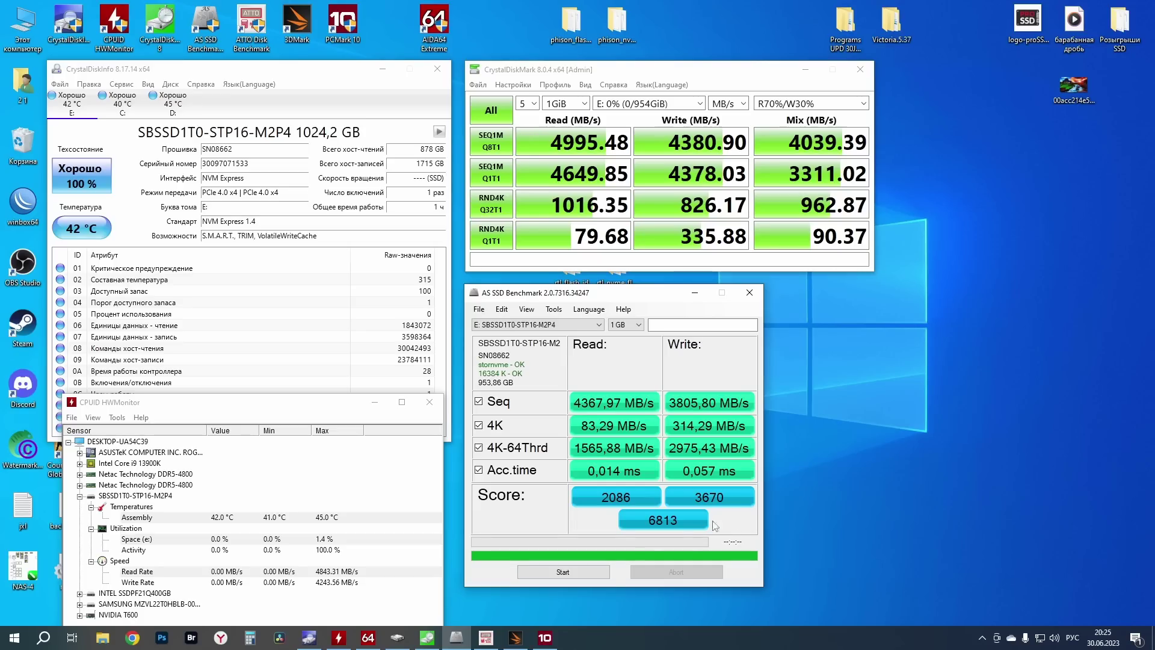
{"action": "left_click", "coordinate": [484, 640]}
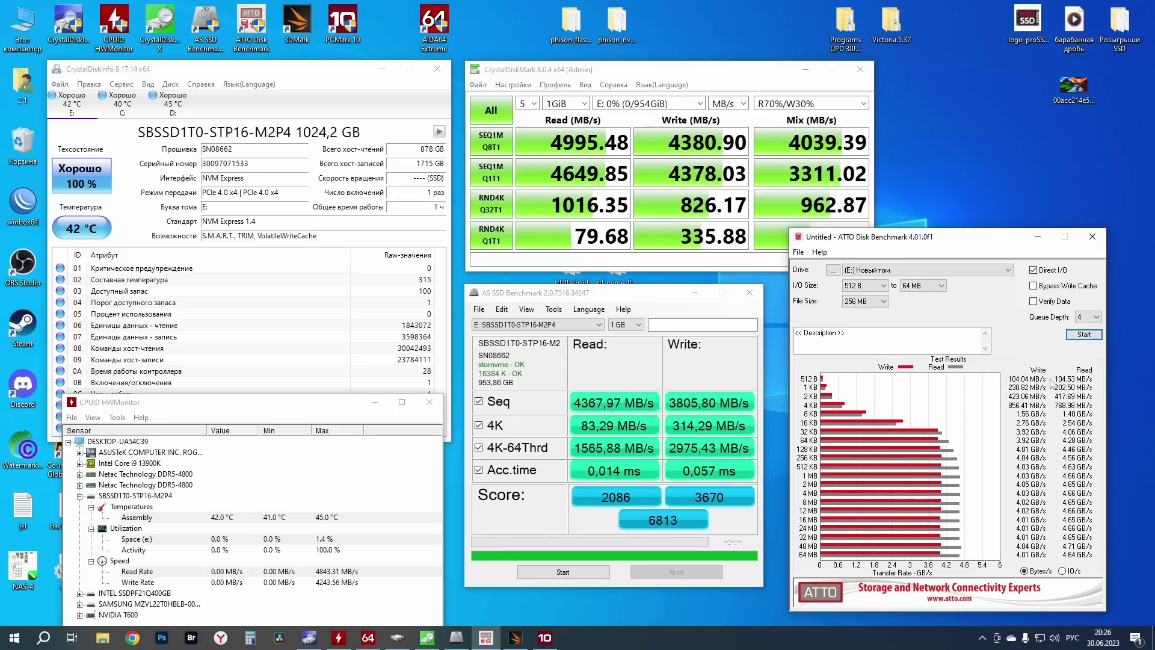
{"action": "left_click", "coordinate": [527, 633]}
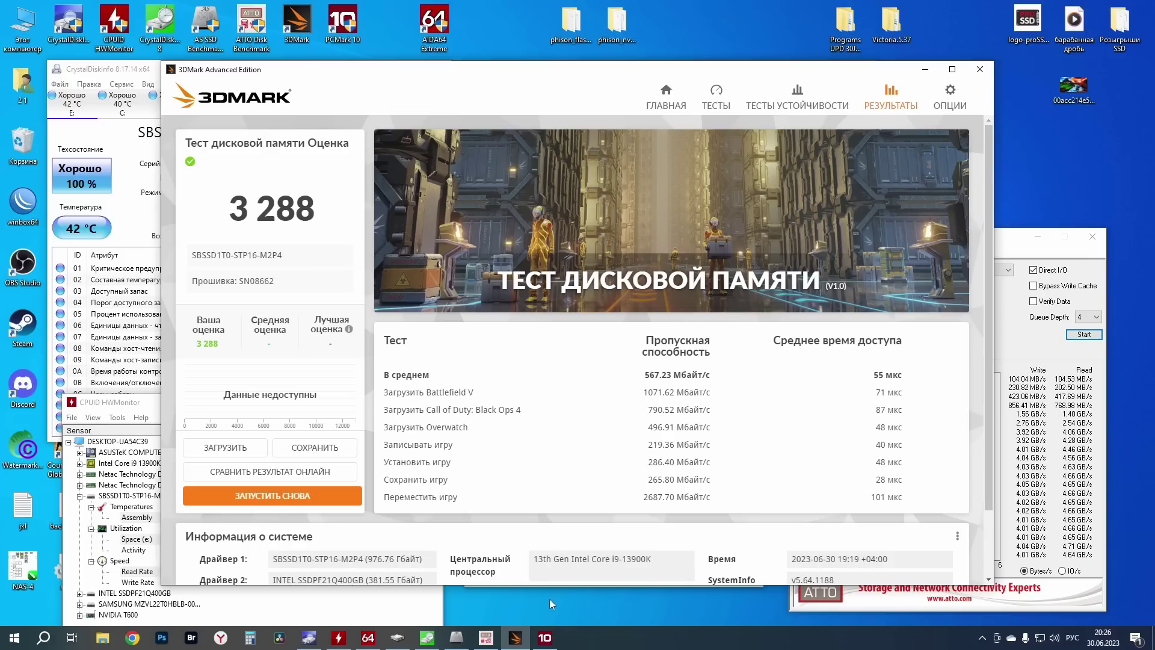
Examine the newest Quick System Drive result in PCMark 10, and minimize PCMark 10 and 3DMark.
{"action": "left_click", "coordinate": [544, 639]}
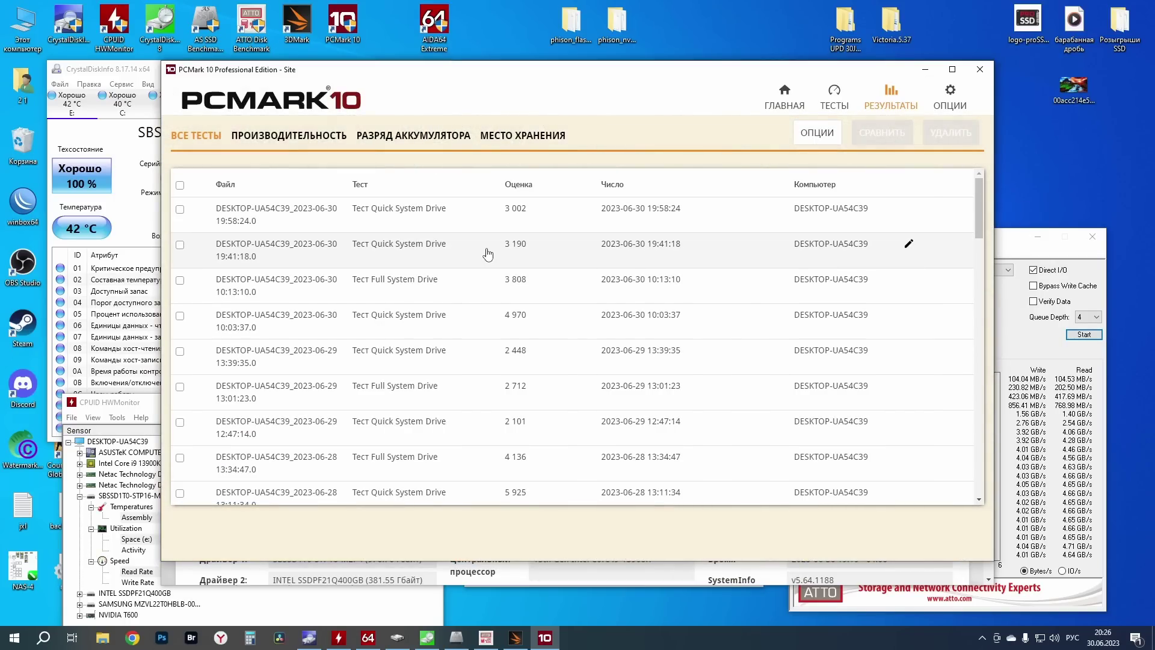
{"action": "left_click", "coordinate": [541, 215]}
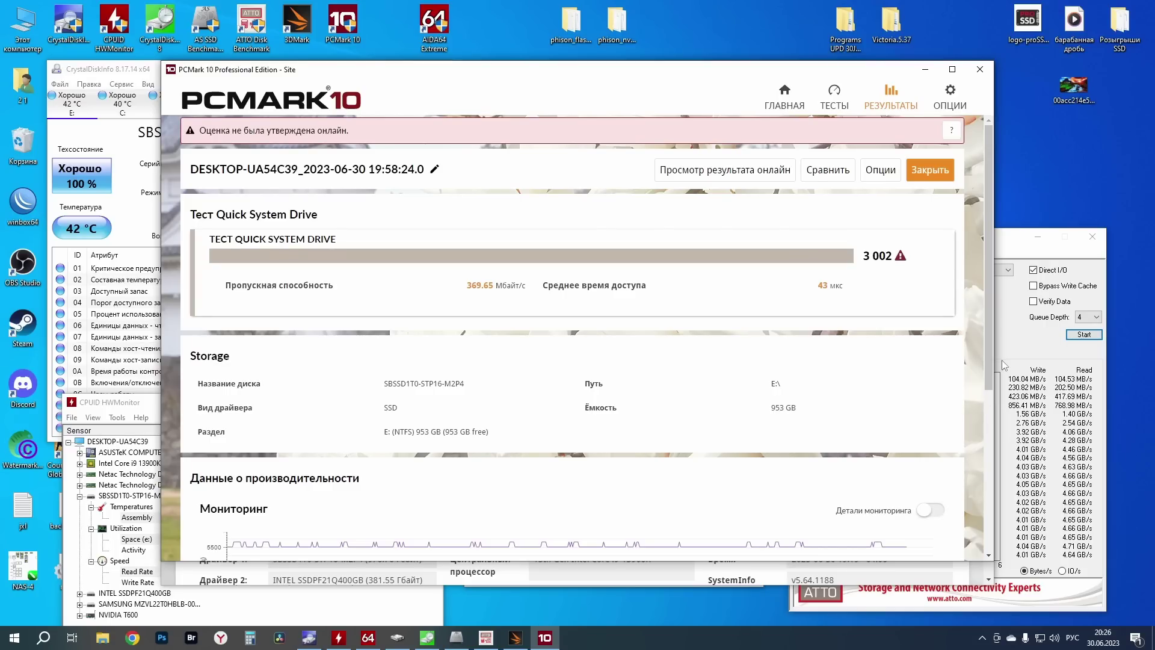
{"action": "left_click", "coordinate": [925, 69]}
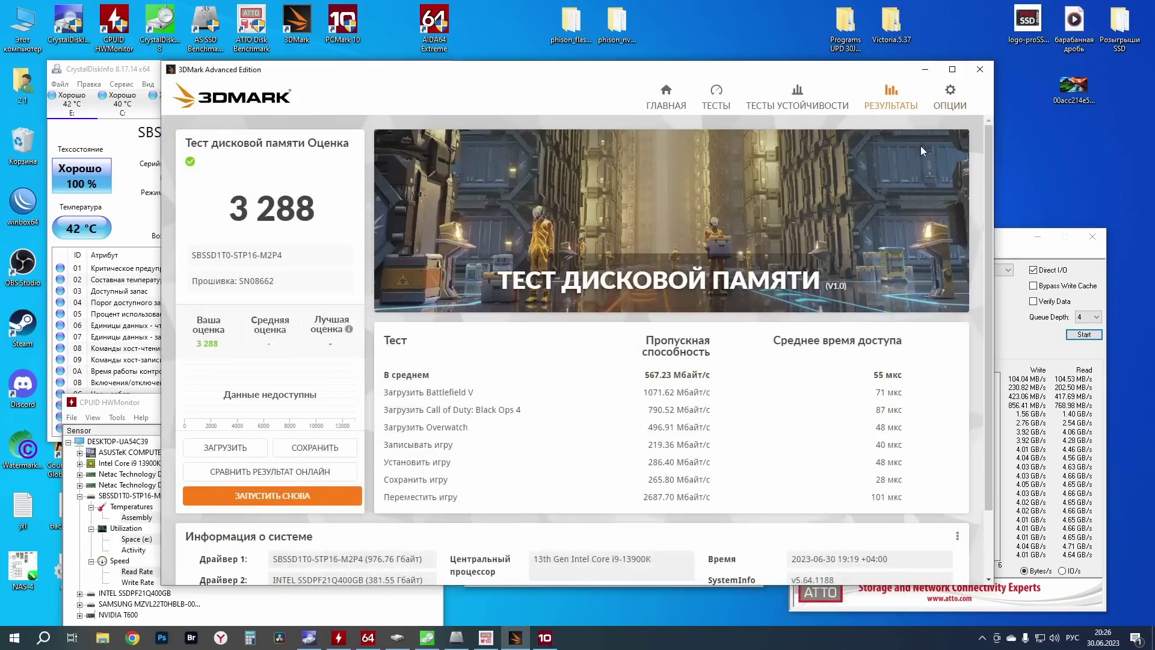
{"action": "left_click", "coordinate": [925, 70]}
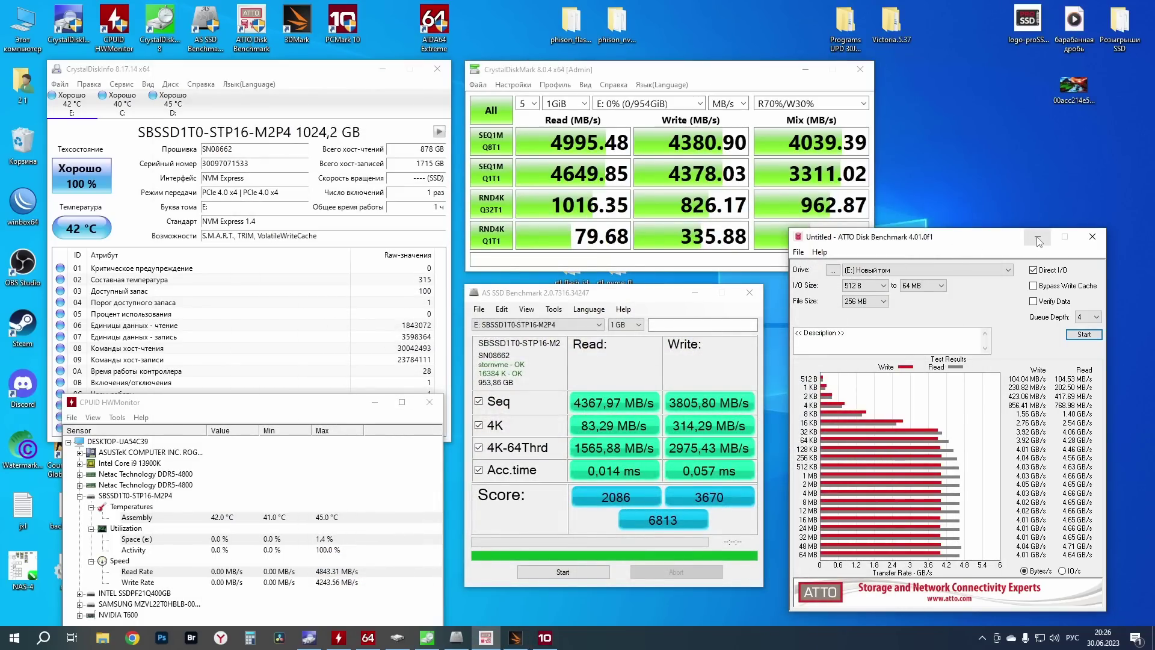
Switch the ATTO, AS SSD and CrystalDiskMark results to I/O operations per second.
{"action": "left_click", "coordinate": [1063, 570]}
{"action": "left_click", "coordinate": [526, 308]}
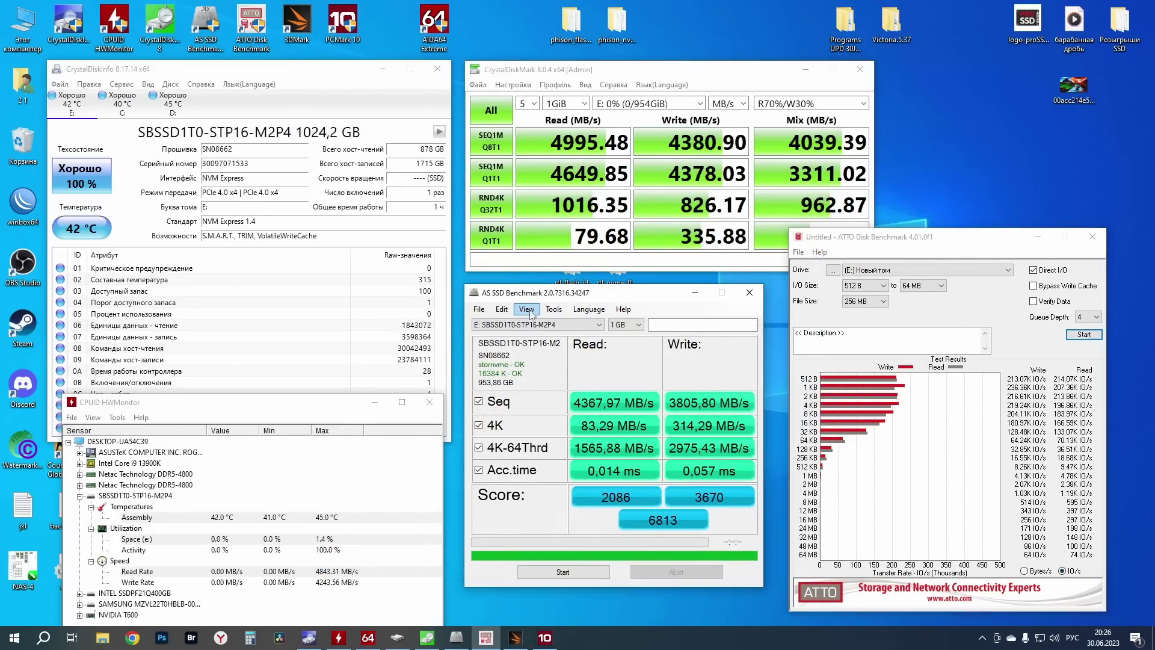
{"action": "left_click", "coordinate": [541, 338]}
{"action": "left_click", "coordinate": [728, 103]}
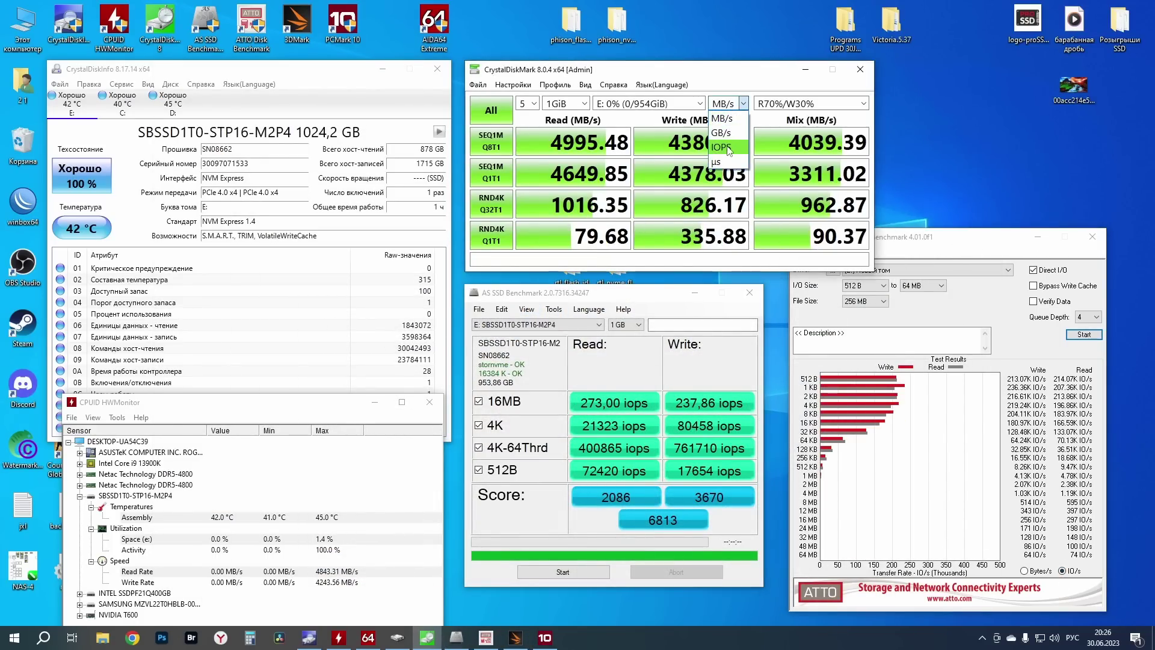
{"action": "left_click", "coordinate": [725, 148]}
Minimize the ATTO Disk Benchmark, AS SSD Benchmark and CrystalDiskMark windows.
{"action": "left_click", "coordinate": [1092, 238]}
{"action": "left_click", "coordinate": [1016, 317]}
{"action": "left_click", "coordinate": [749, 293]}
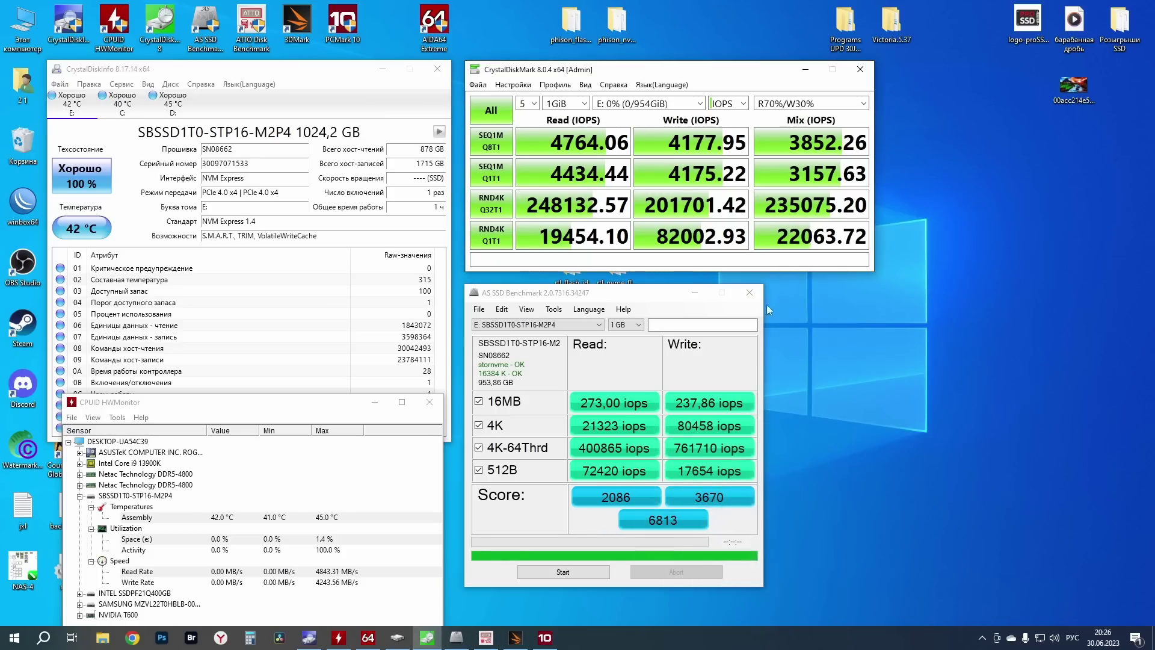
{"action": "left_click", "coordinate": [805, 69]}
Copy the RENDER-100 folder from the PM9A1 2TB (D:) drive to the empty Новый том (E:) volume.
{"action": "double_click", "coordinate": [22, 27]}
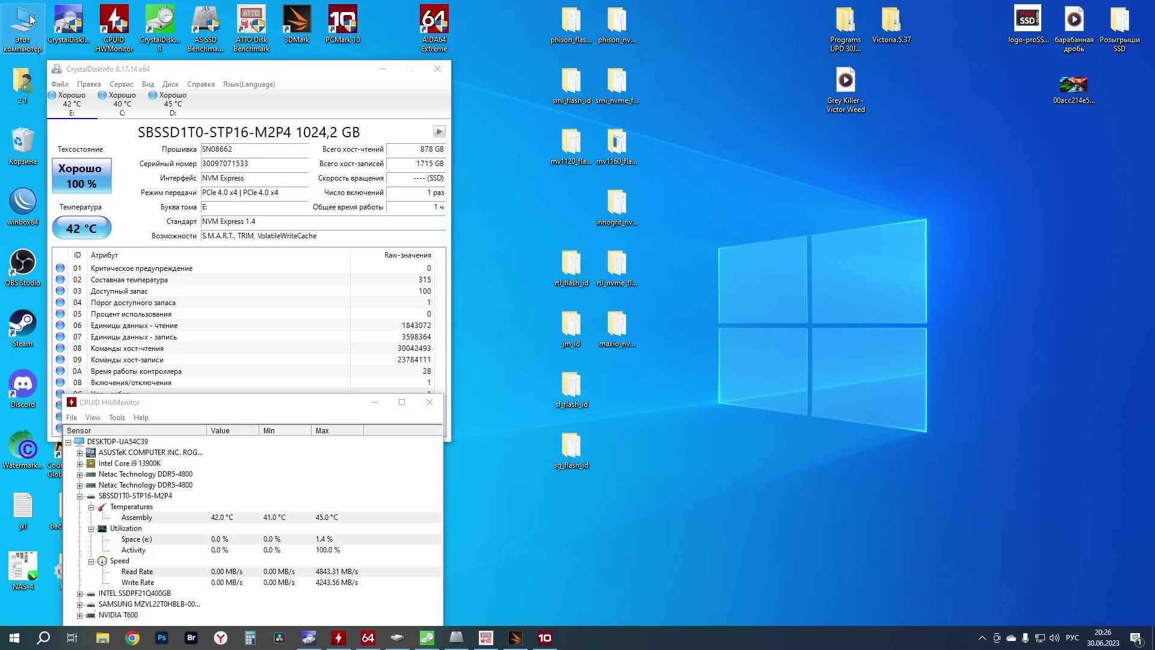
{"action": "left_click", "coordinate": [761, 445]}
{"action": "double_click", "coordinate": [761, 445]}
{"action": "scroll", "coordinate": [746, 457], "scroll_direction": "down", "scroll_amount": 4}
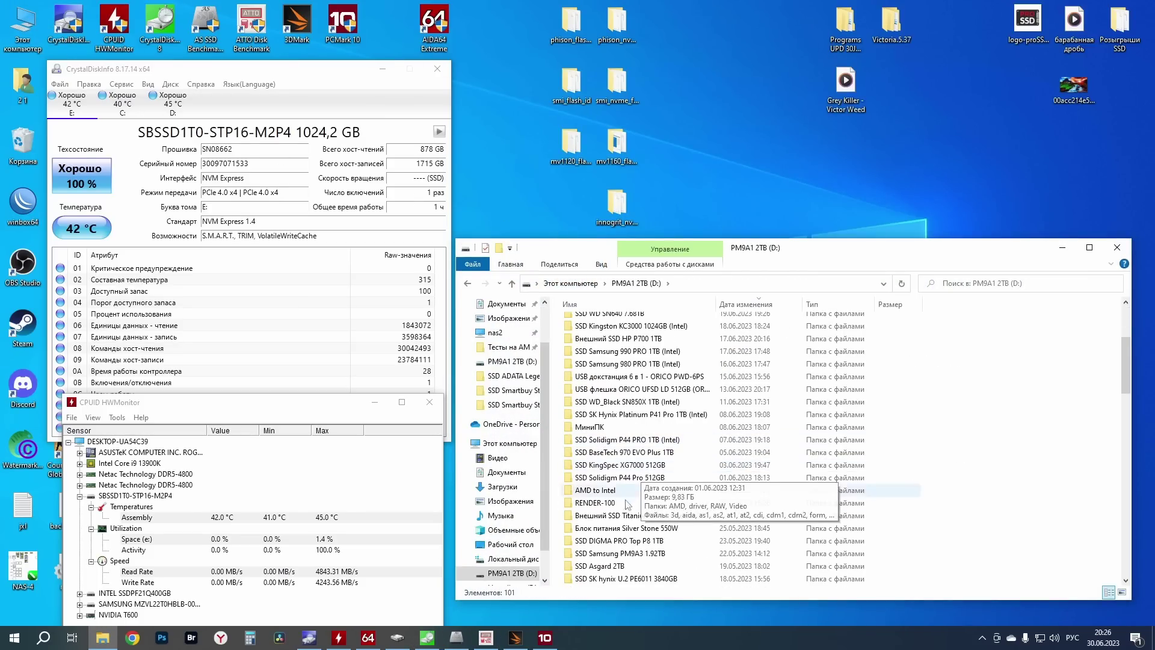
{"action": "left_click", "coordinate": [743, 503]}
{"action": "left_click", "coordinate": [581, 289]}
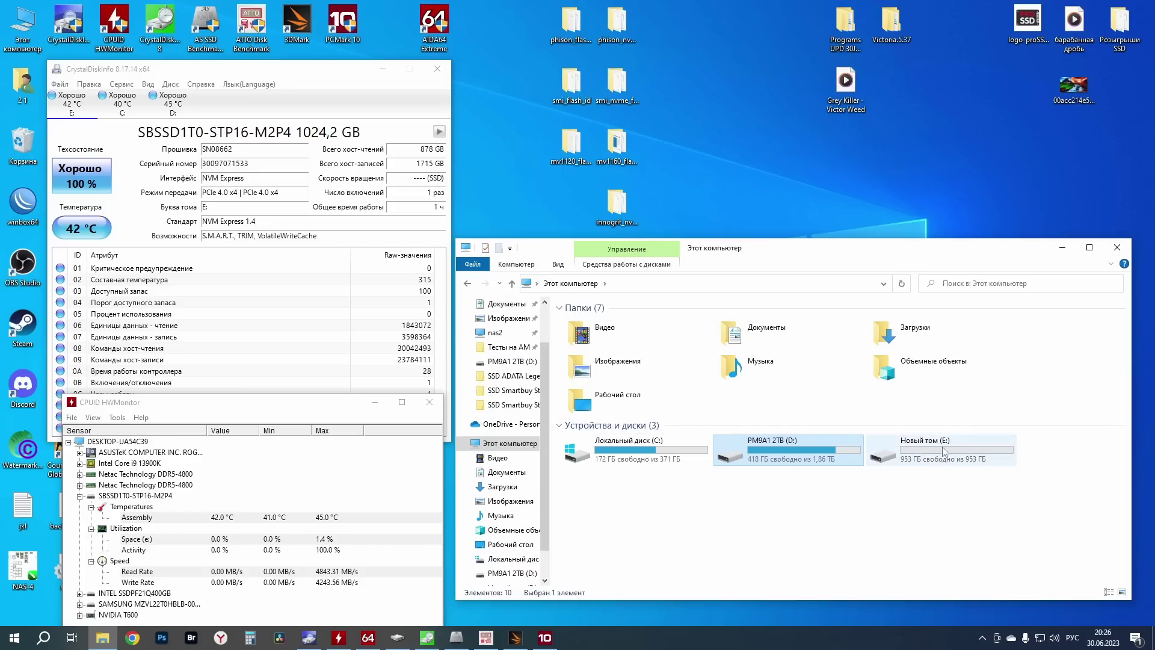
{"action": "double_click", "coordinate": [821, 450]}
{"action": "key", "text": "ctrl+v"}
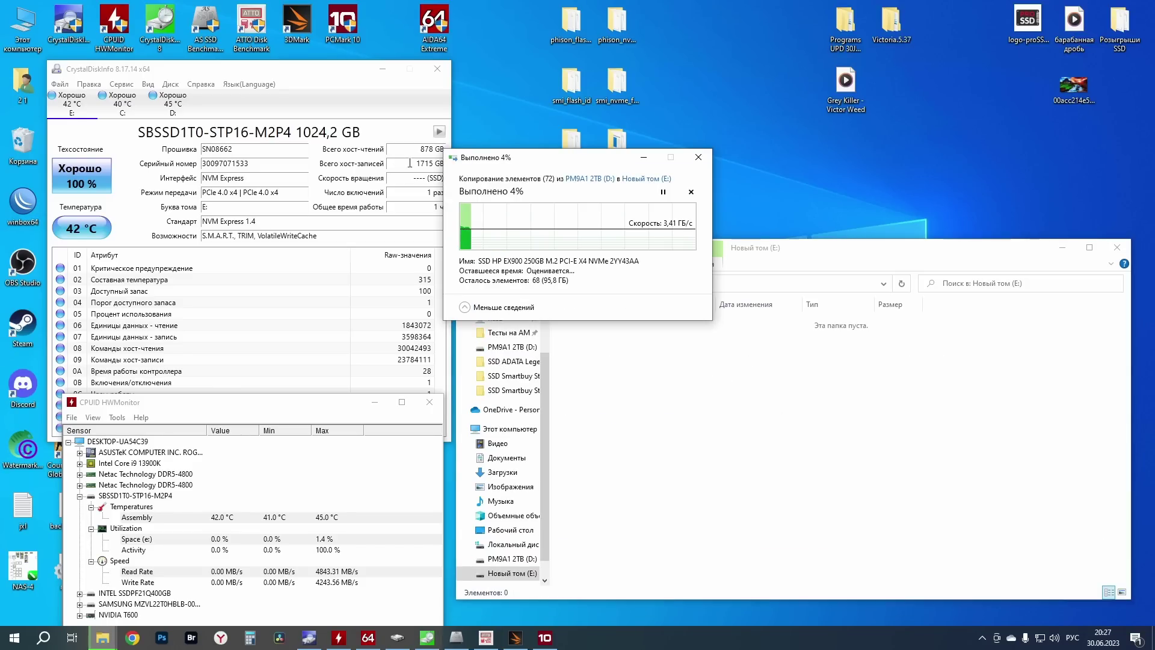
Arrange the copy progress and AIDA64 Disk Benchmark windows to compare the file copy speed with the linear write graph.
{"action": "left_click_drag", "start_coordinate": [534, 93], "coordinate": [921, 413]}
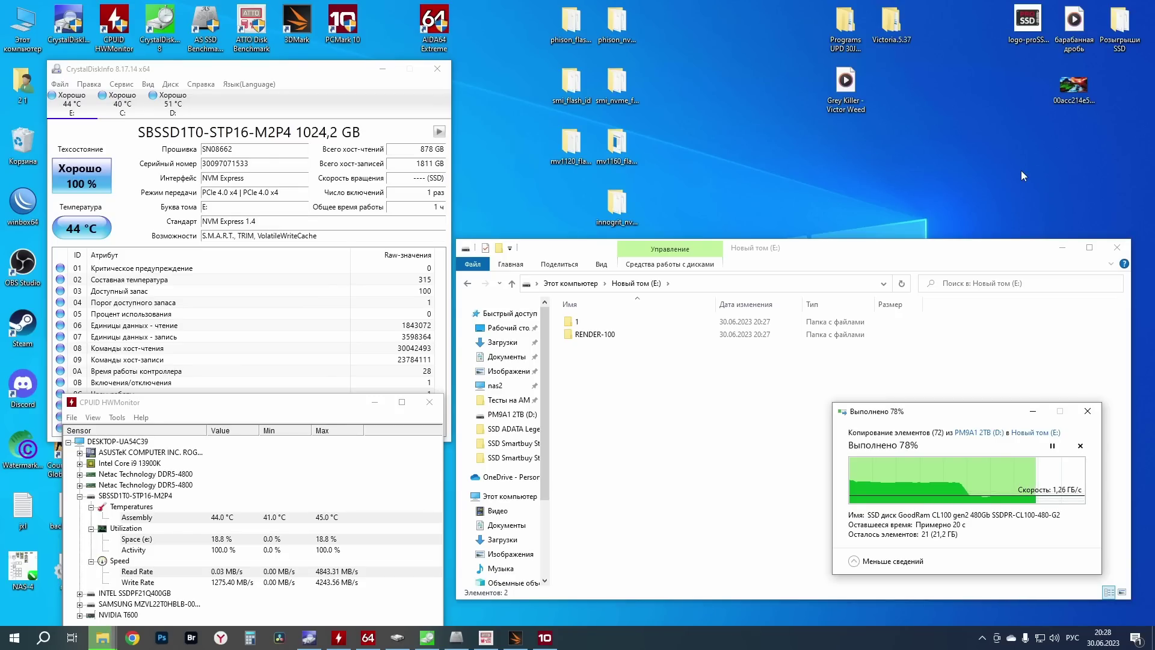
{"action": "left_click", "coordinate": [397, 638]}
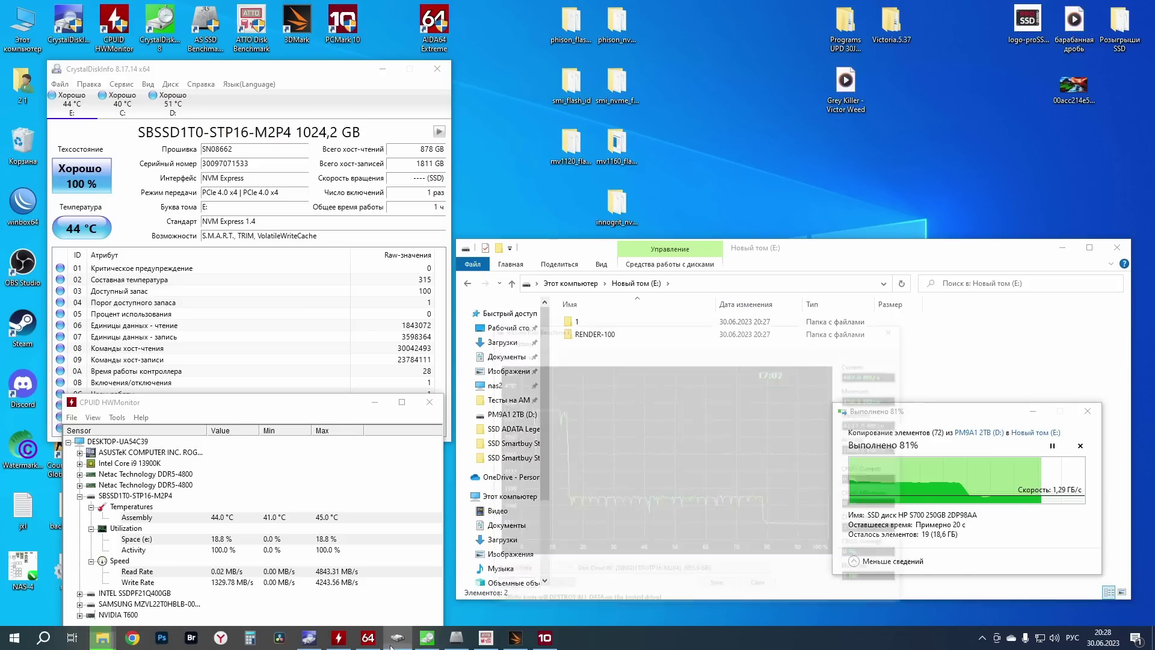
{"action": "left_click_drag", "start_coordinate": [745, 259], "coordinate": [523, 257]}
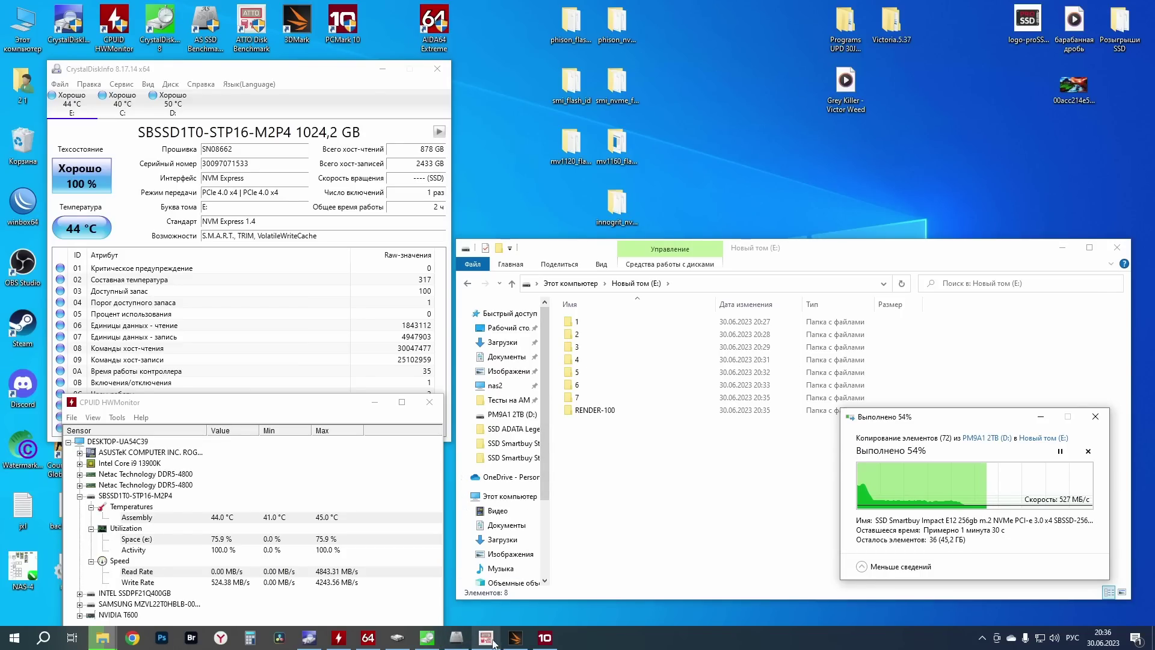
{"action": "left_click", "coordinate": [397, 637]}
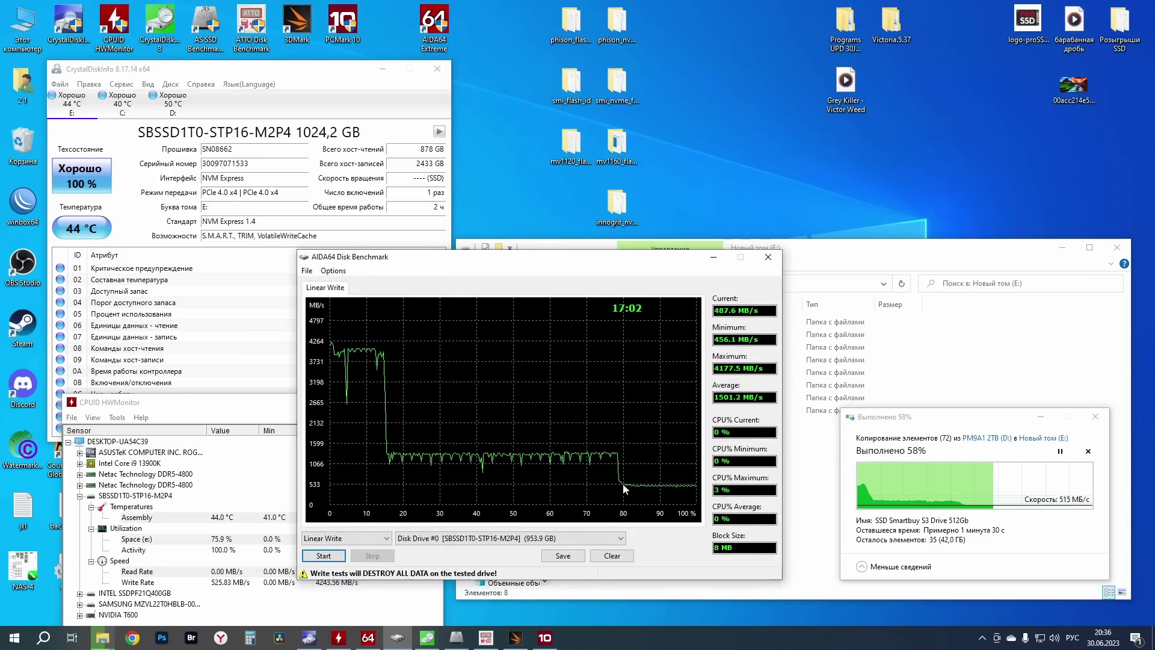
{"action": "left_click_drag", "start_coordinate": [635, 266], "coordinate": [460, 231]}
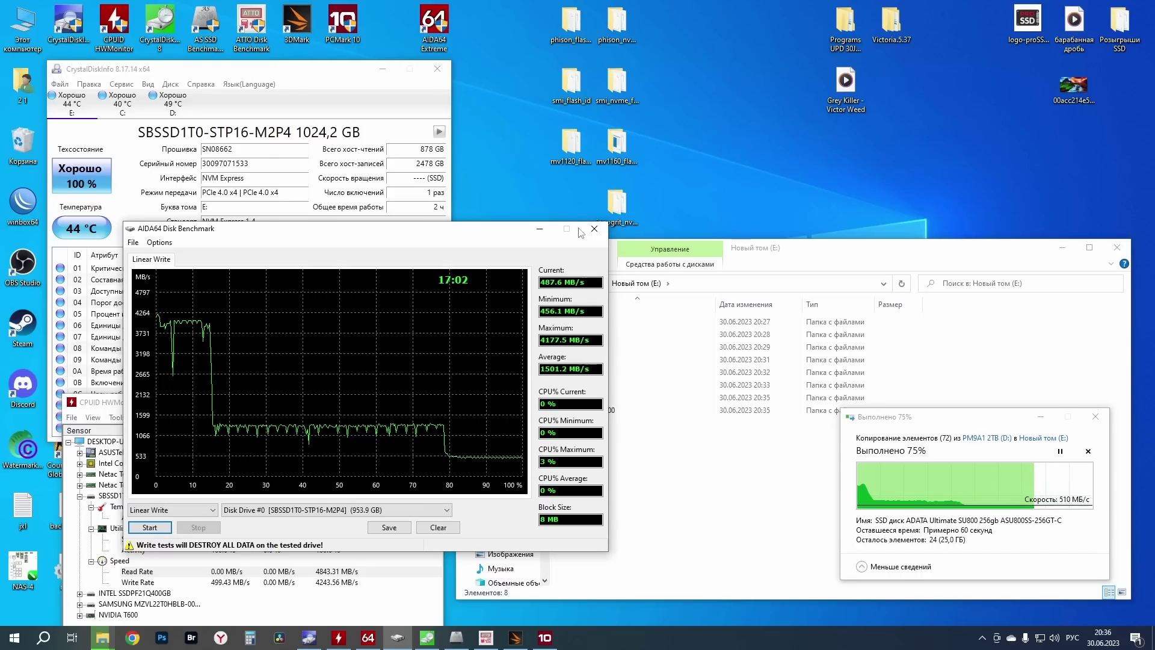
Close the AIDA64 Disk Benchmark window and bring the HWMonitor sensor window to the front.
{"action": "left_click", "coordinate": [594, 233]}
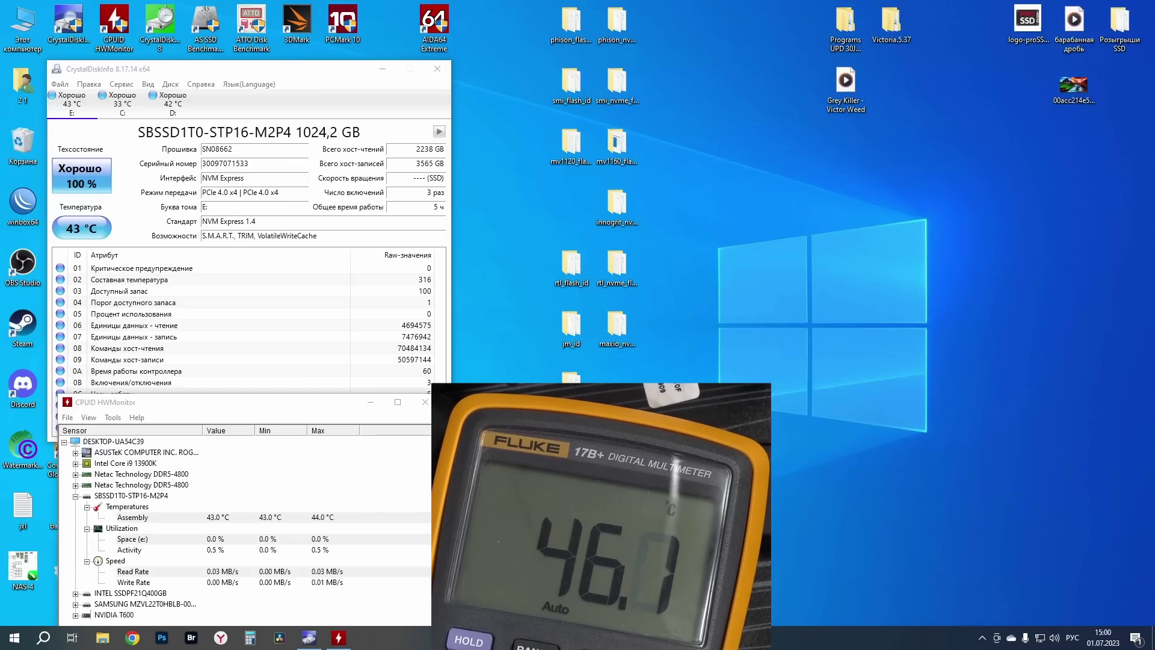
{"action": "left_click", "coordinate": [355, 457]}
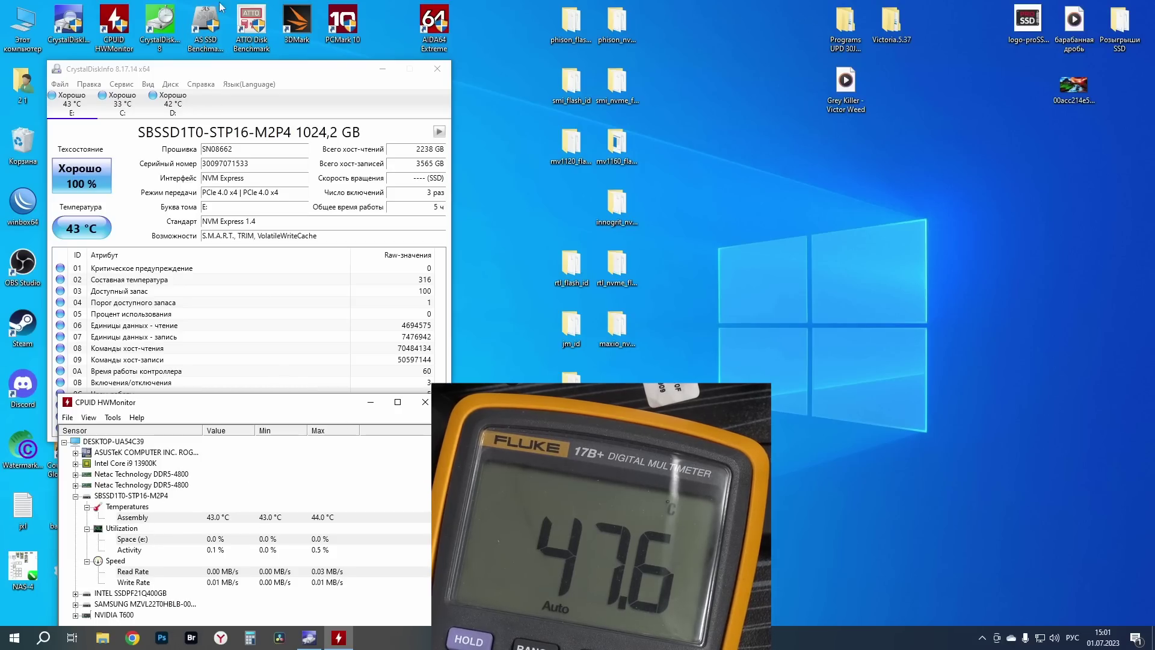
Open ATTO Disk Benchmark and run the test on the (E:) Новый том drive with a 256 MB file size.
{"action": "double_click", "coordinate": [252, 27]}
{"action": "left_click_drag", "start_coordinate": [635, 92], "coordinate": [641, 64]}
{"action": "left_click", "coordinate": [611, 90]}
{"action": "left_click", "coordinate": [573, 119]}
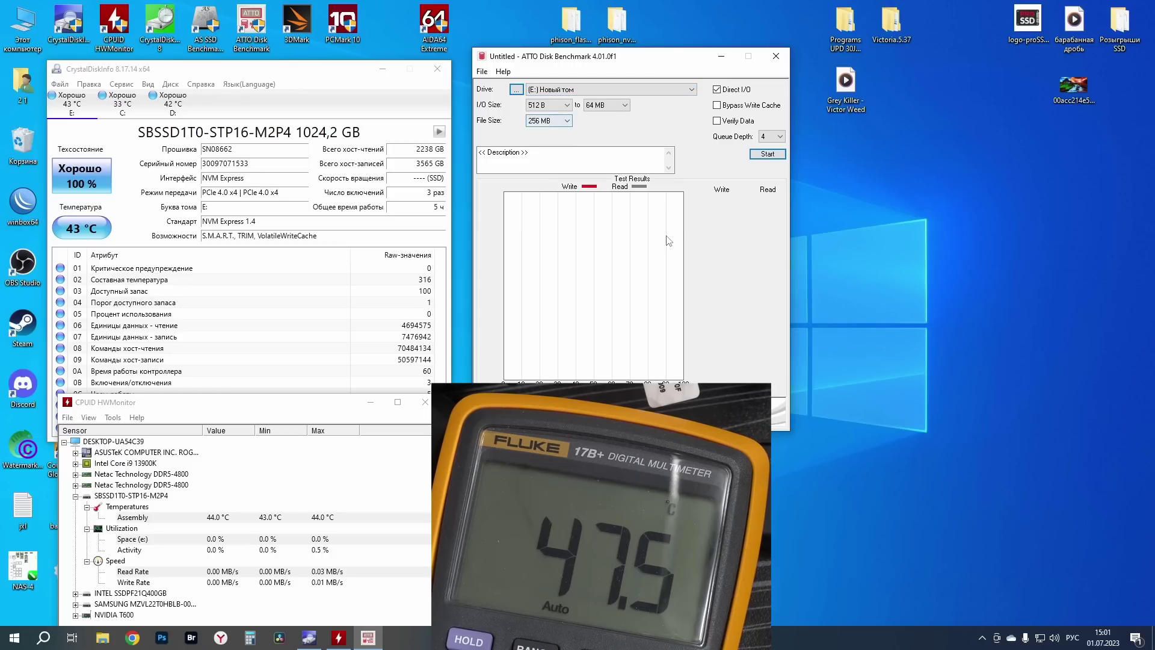
{"action": "left_click", "coordinate": [767, 154]}
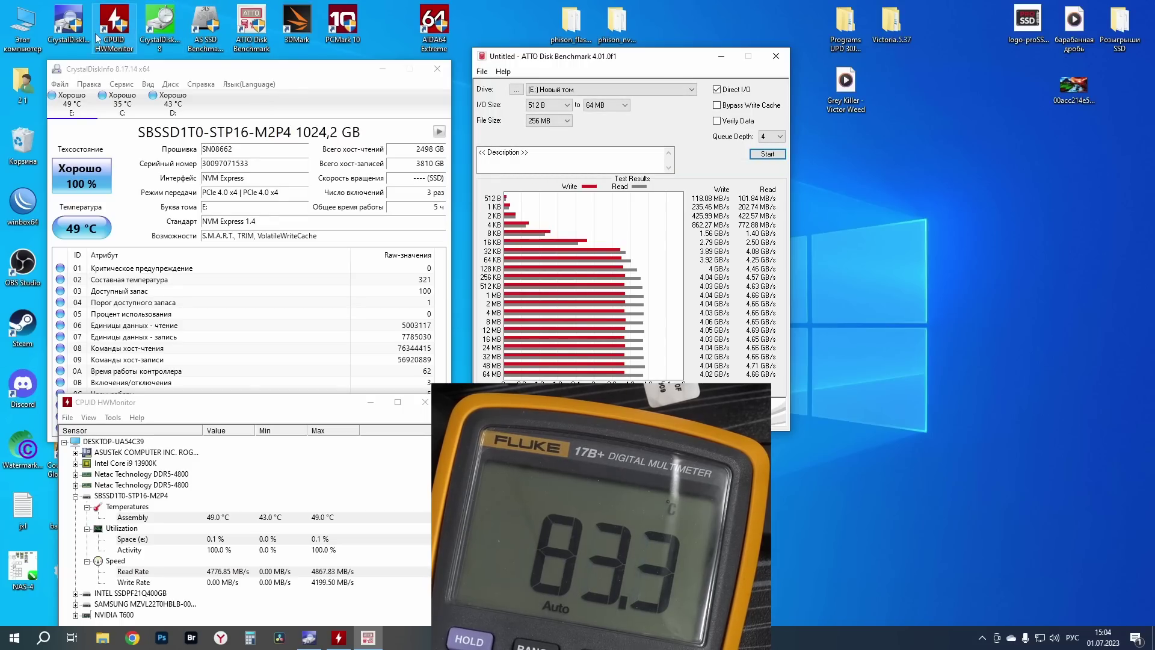
Copy the RENDER-100 folder from PM9A1 2TB (D:) to Новый том (E:) and move the progress window clear of the temperature readings.
{"action": "key", "text": "super+e"}
{"action": "double_click", "coordinate": [779, 511]}
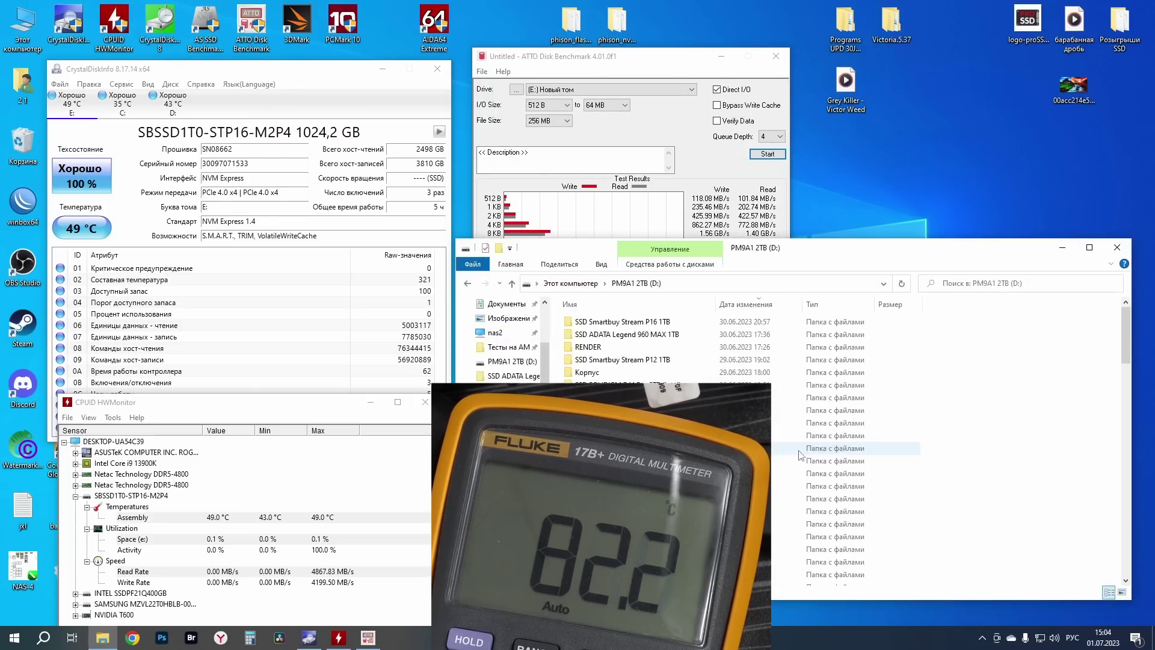
{"action": "key", "text": "alt+Left"}
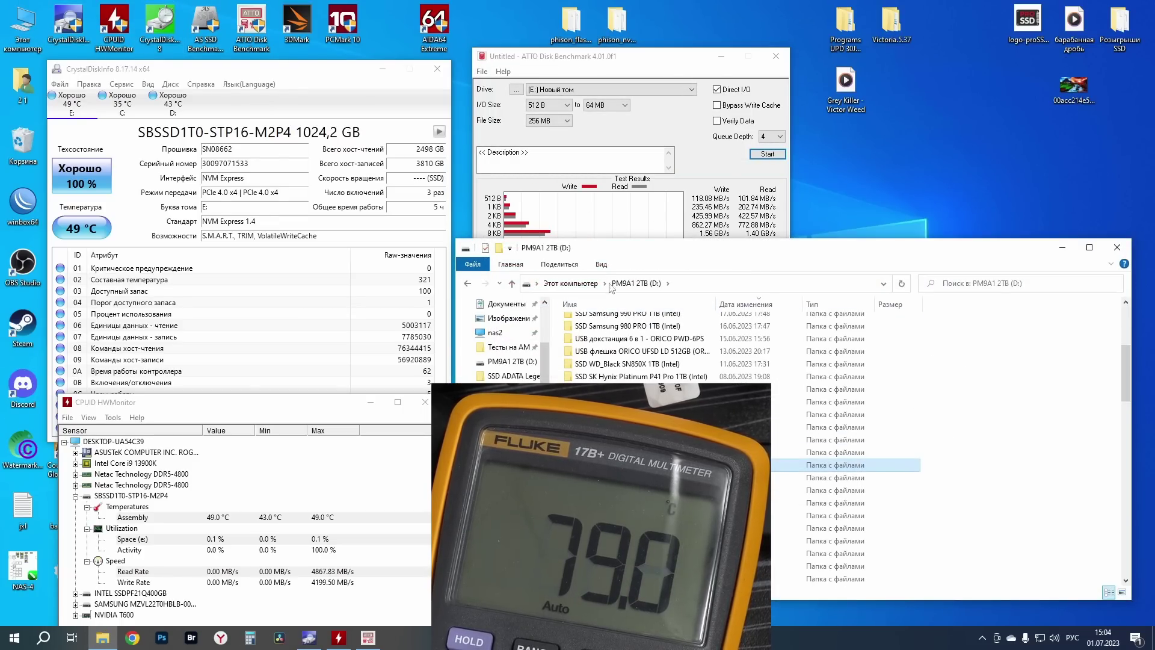
{"action": "double_click", "coordinate": [917, 445]}
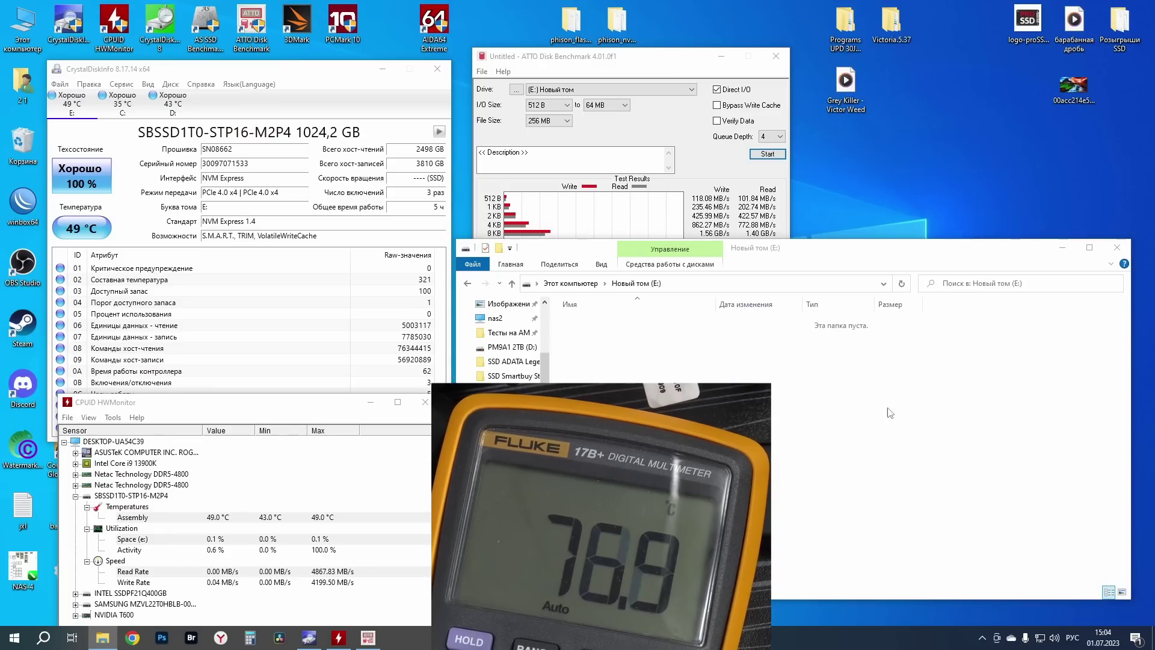
{"action": "key", "text": "ctrl+v"}
{"action": "left_click_drag", "start_coordinate": [328, 157], "coordinate": [1024, 408]}
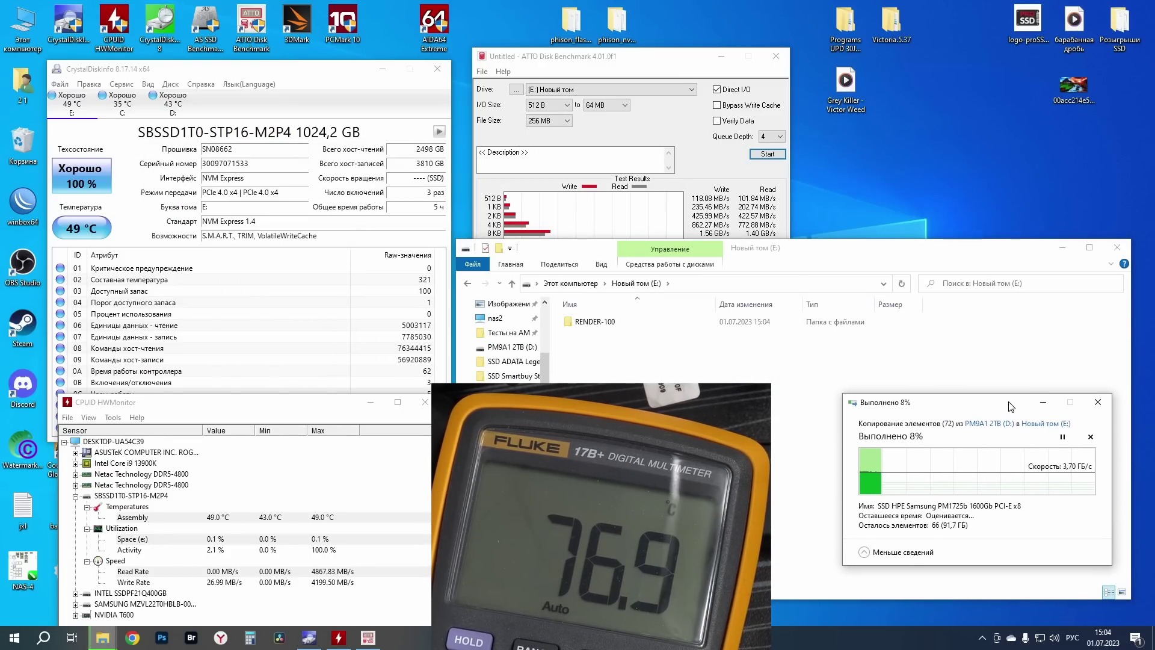